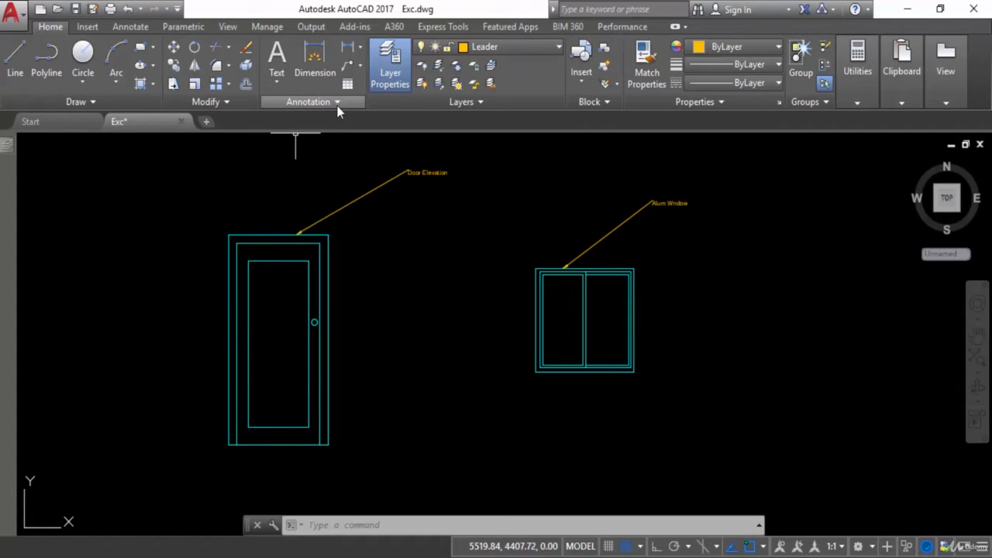
# Open the multileader style manager and review the Standard style's leader format and leader structure settings.
pyautogui.click(337, 107)
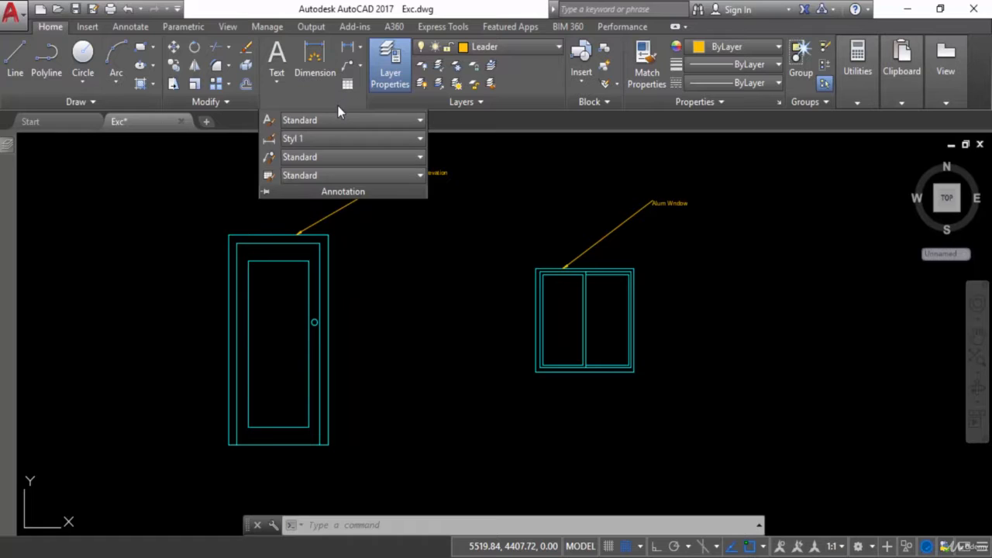
pyautogui.click(268, 159)
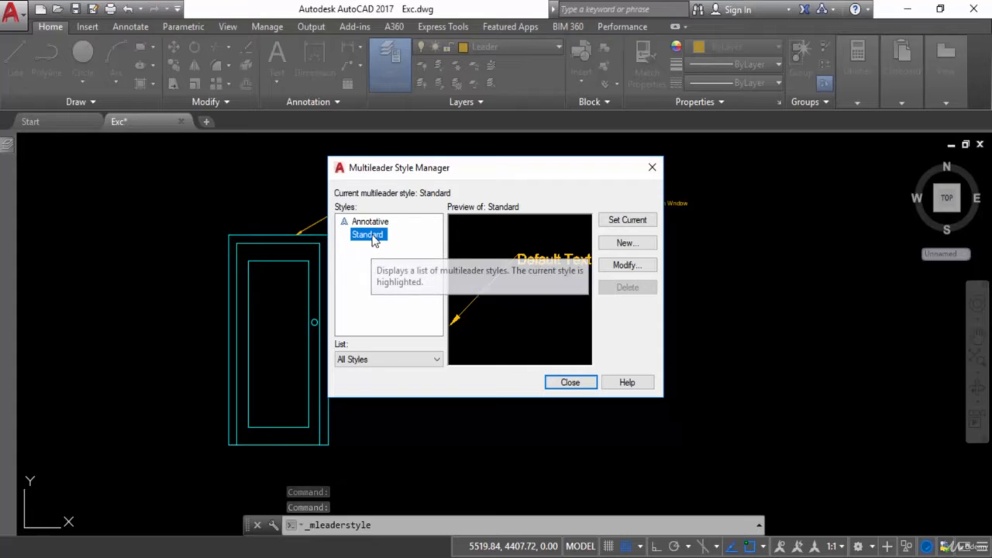
pyautogui.click(627, 264)
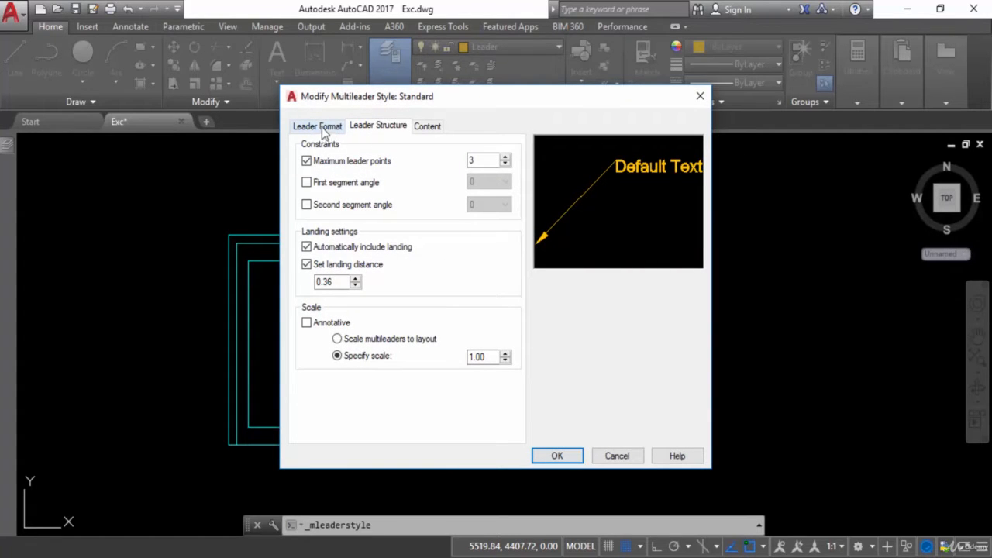
pyautogui.click(318, 127)
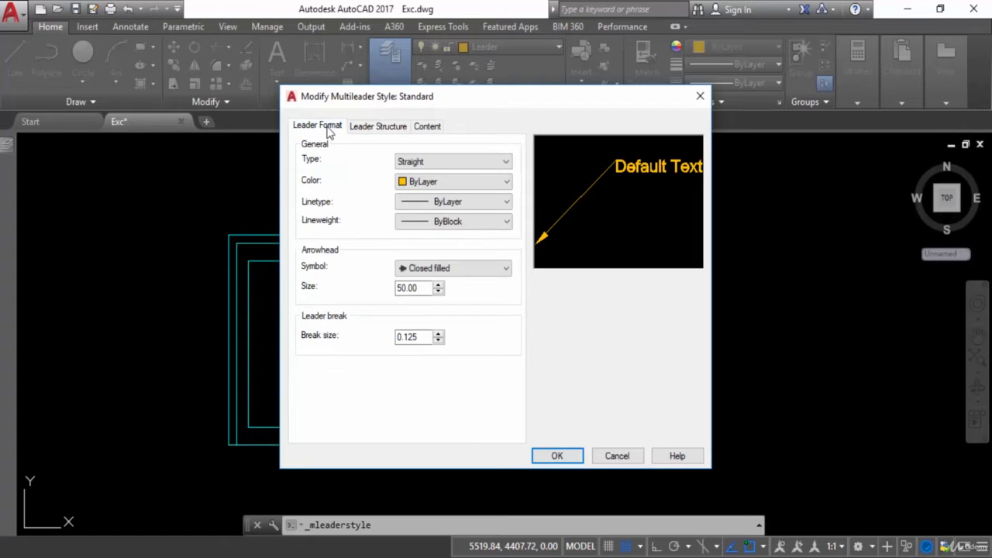
pyautogui.click(377, 126)
pyautogui.click(316, 129)
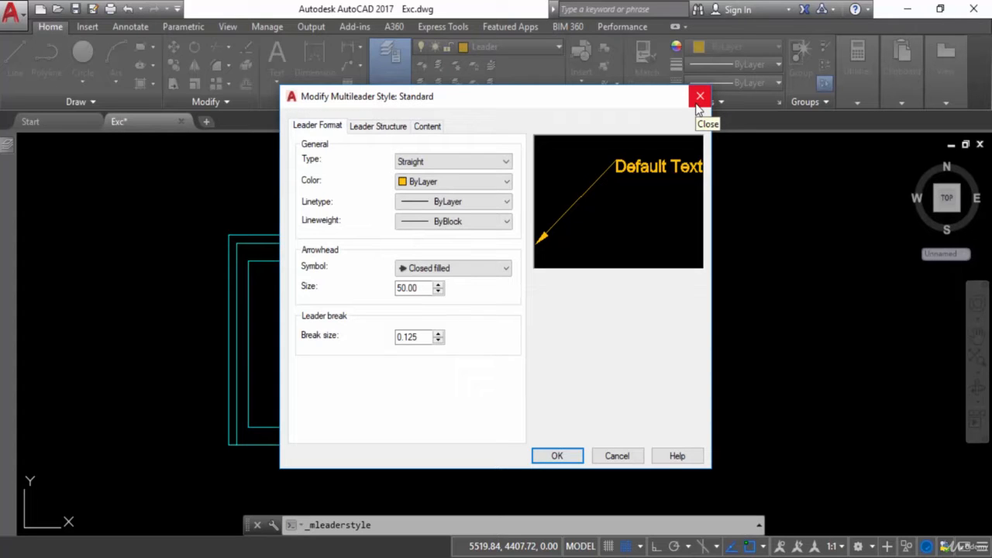
pyautogui.click(574, 457)
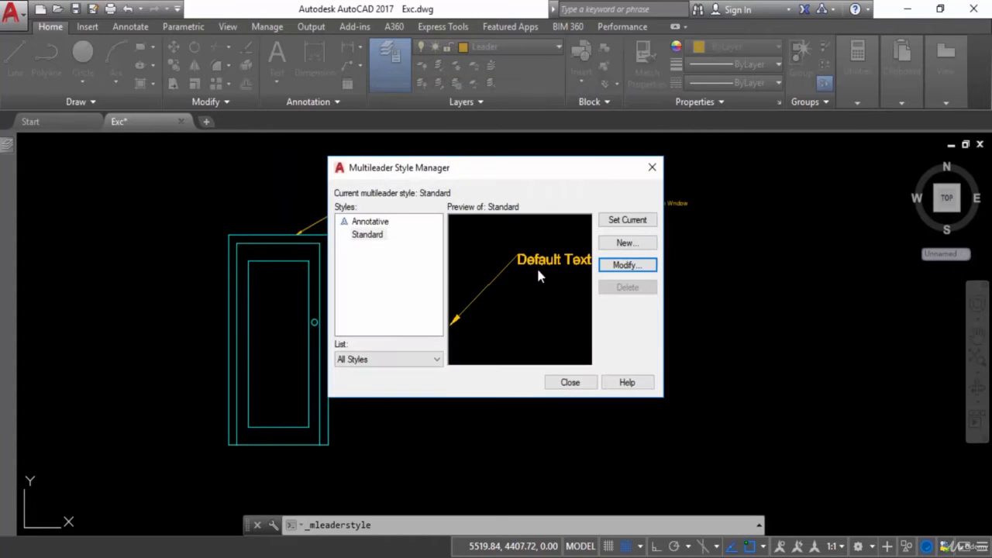
# Create a new multileader style named "Style 1" based on Standard and continue to its settings.
pyautogui.click(628, 245)
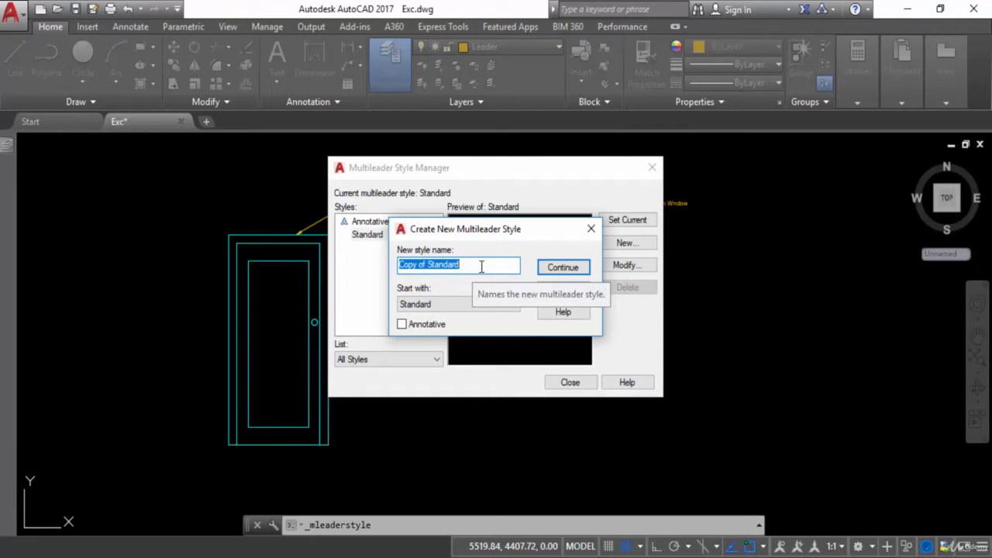
pyautogui.write('s')
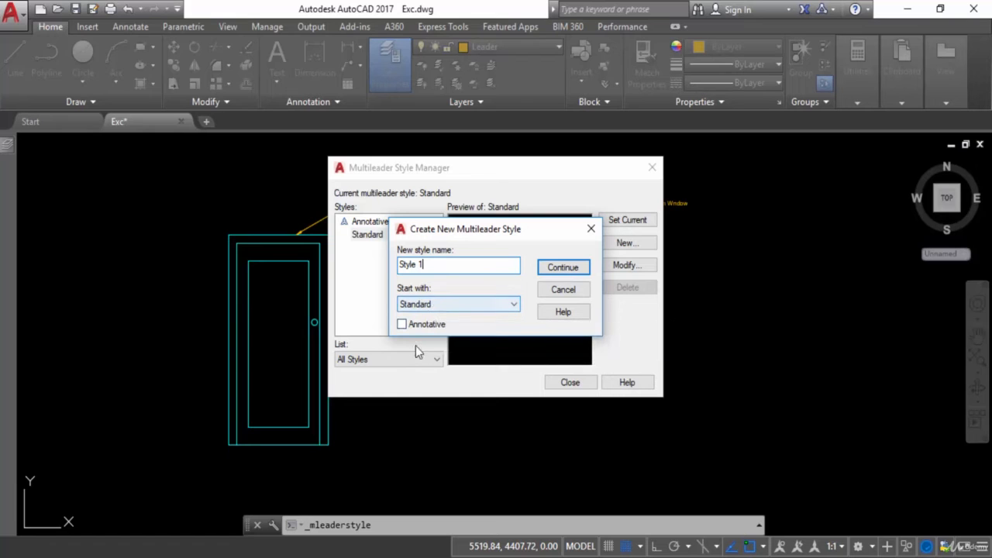
pyautogui.click(563, 269)
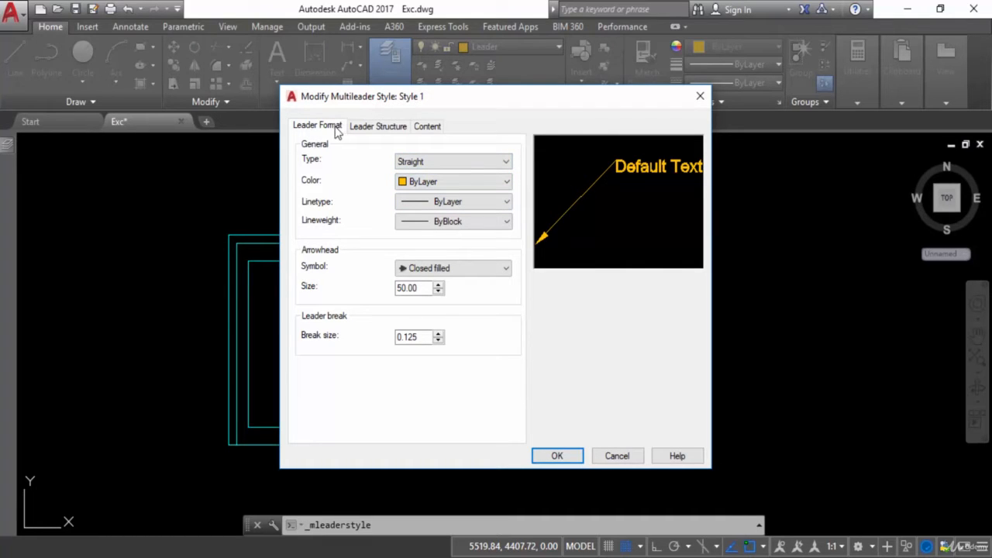
# Look through Style 1's structure and content settings, and set its leader line type to Spline.
pyautogui.click(375, 130)
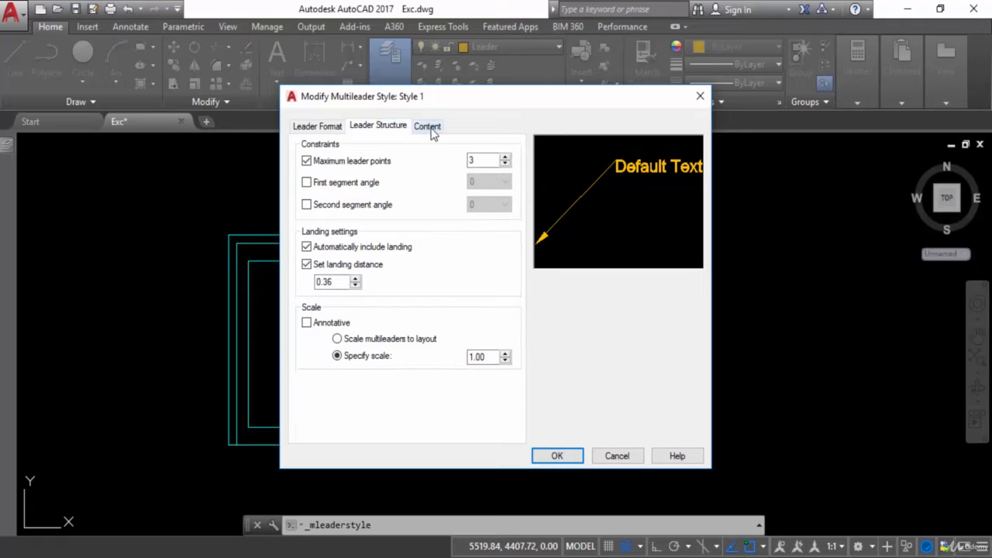
pyautogui.click(430, 130)
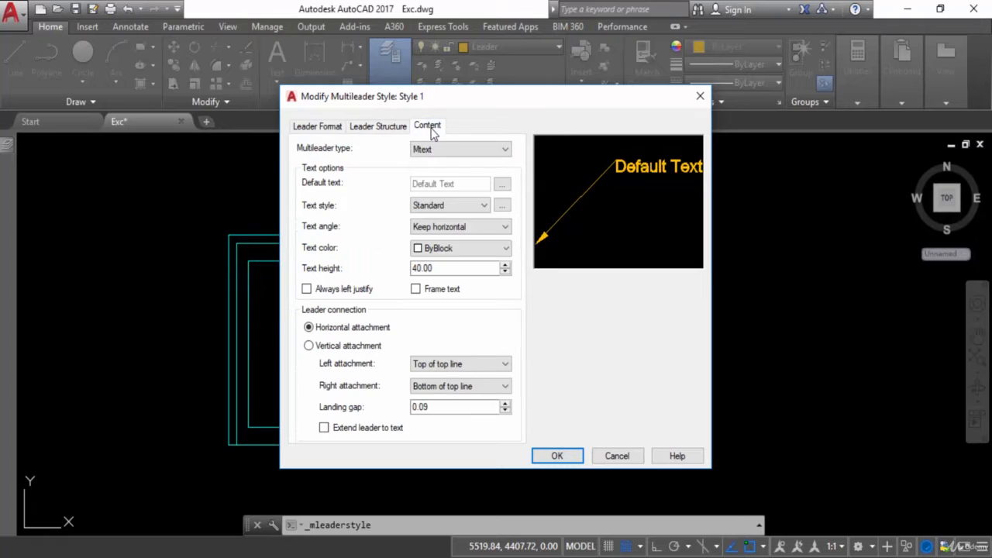
pyautogui.click(322, 130)
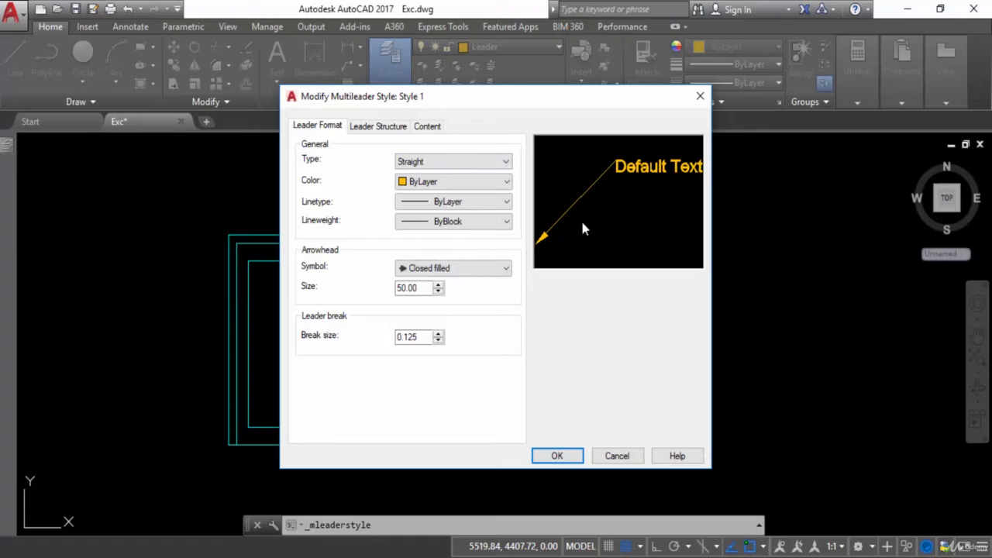
pyautogui.click(436, 164)
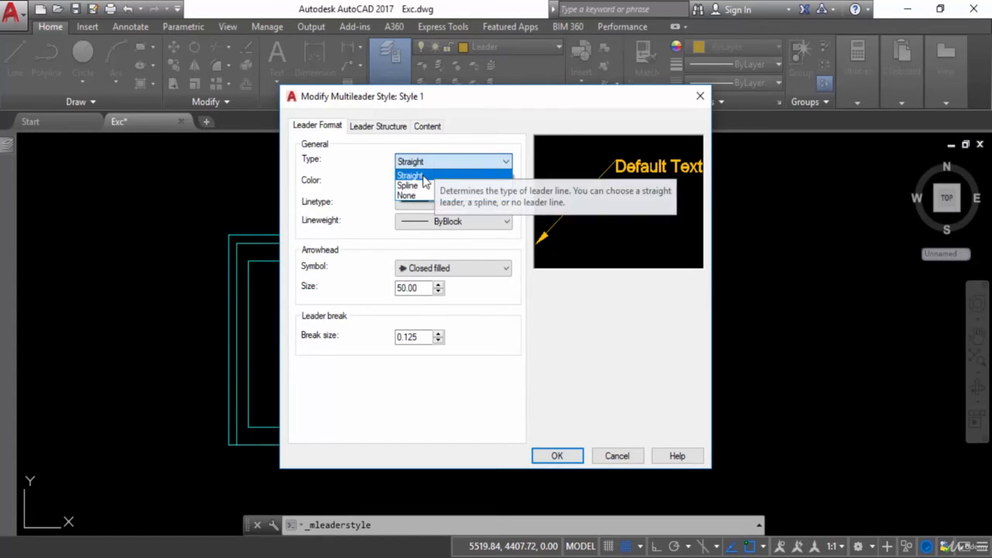
pyautogui.click(417, 186)
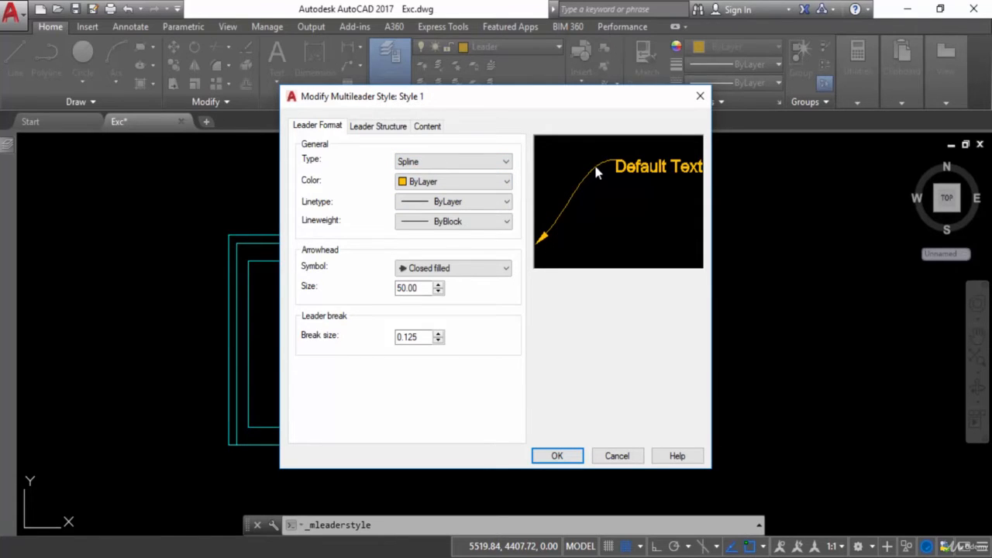
# Try the None leader type for Style 1, and return it to Spline.
pyautogui.click(432, 166)
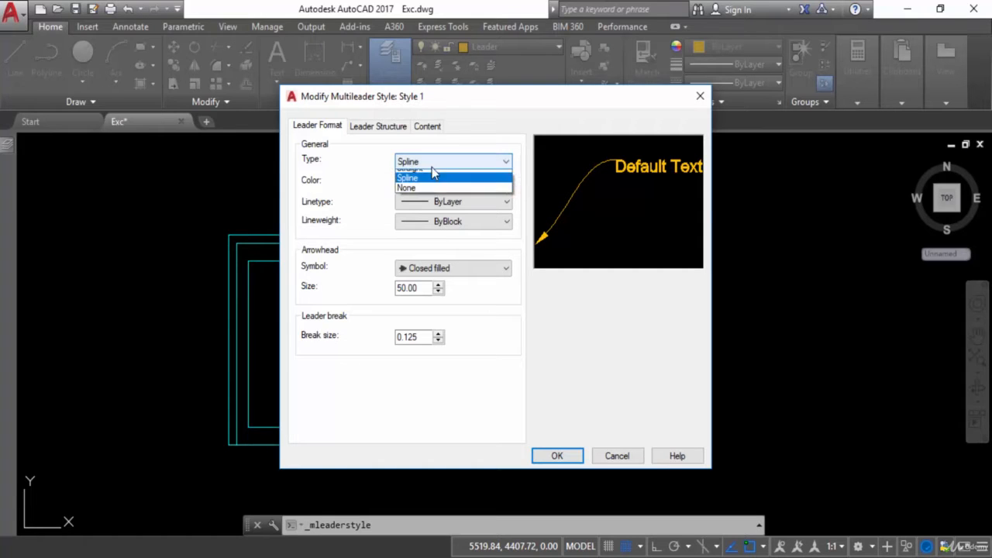
pyautogui.click(414, 195)
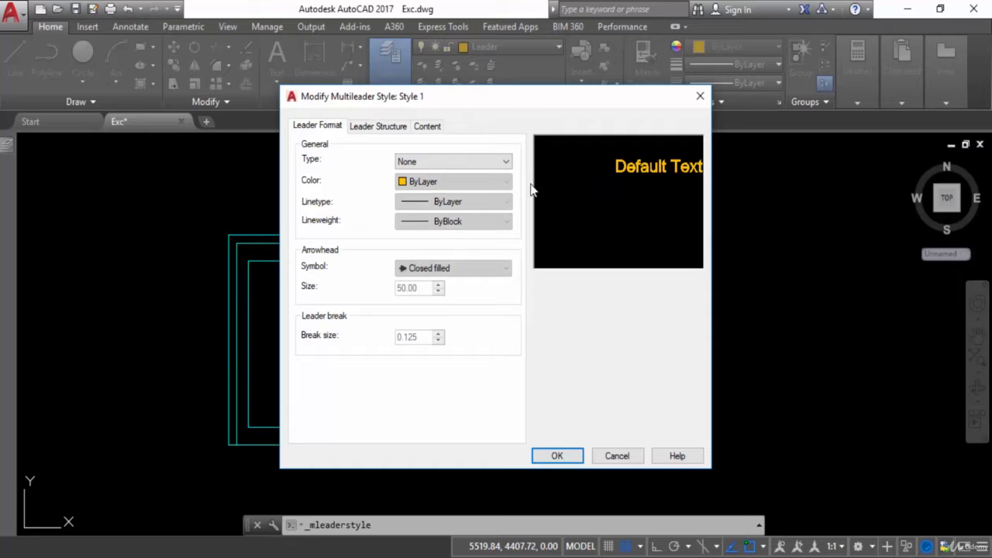
pyautogui.click(420, 165)
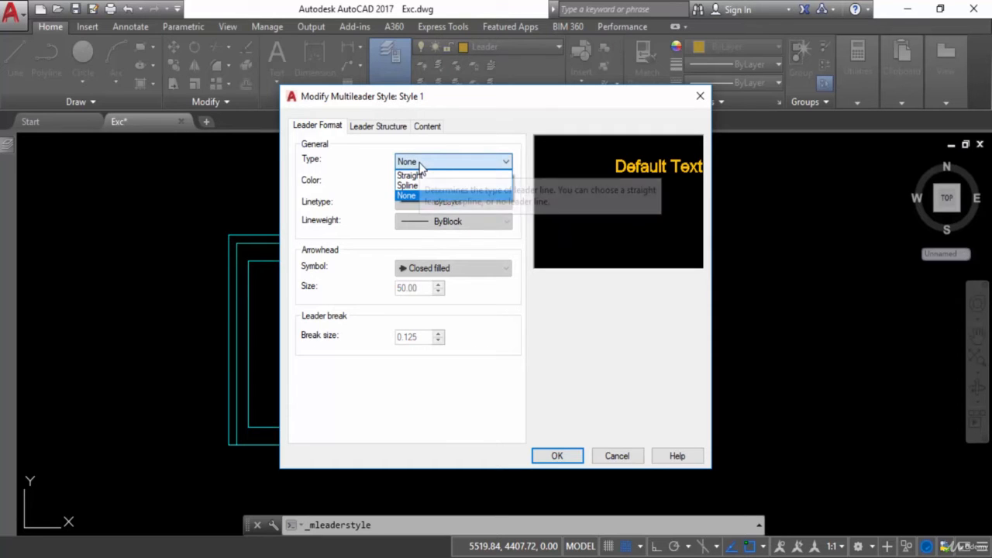
pyautogui.click(425, 186)
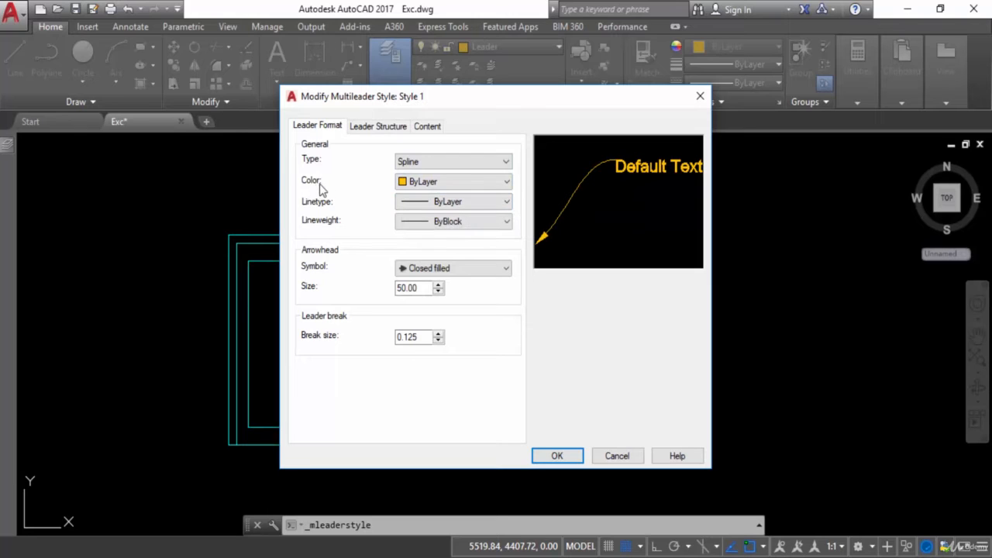
# Set the color, linetype and lineweight of Style 1's leader line to ByLayer.
pyautogui.click(455, 185)
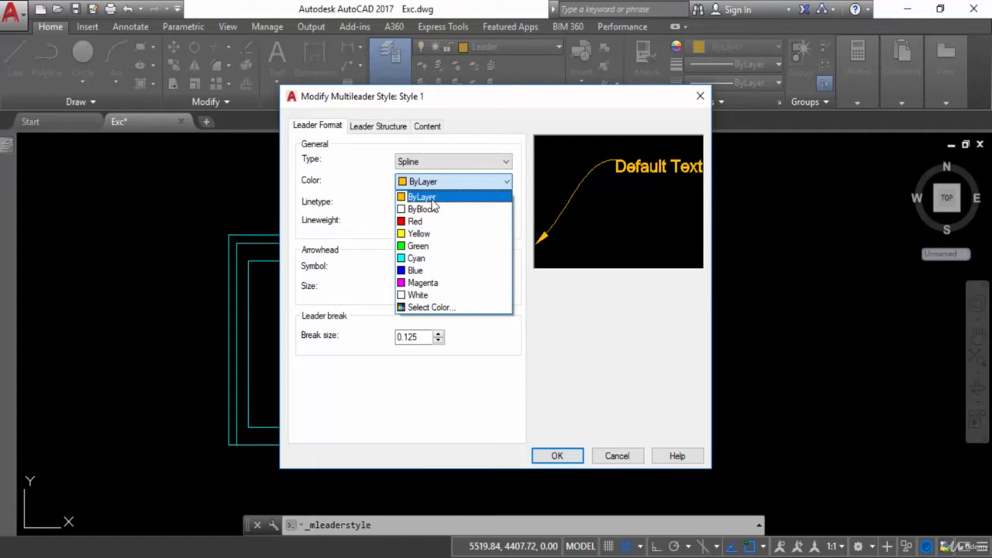
pyautogui.click(432, 200)
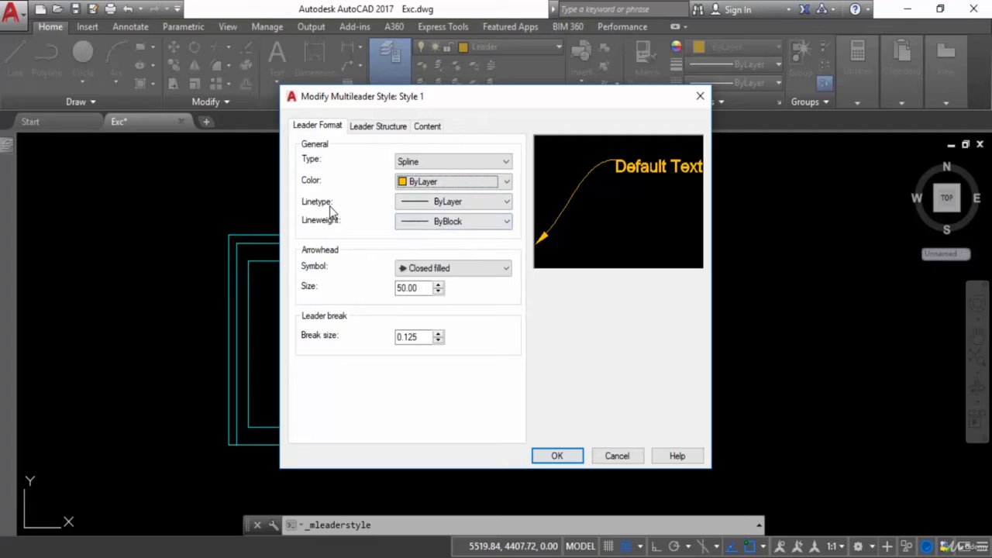
pyautogui.click(442, 203)
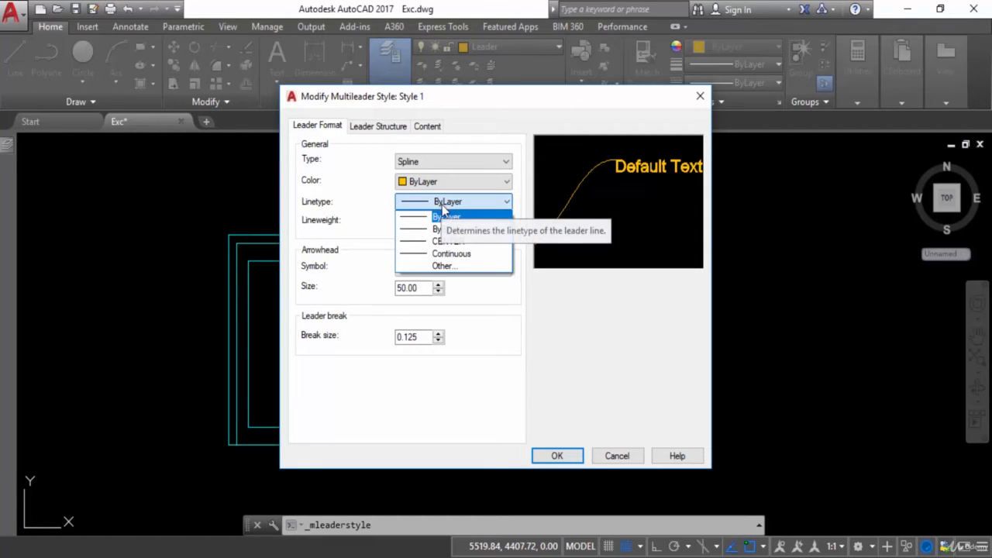
pyautogui.click(439, 217)
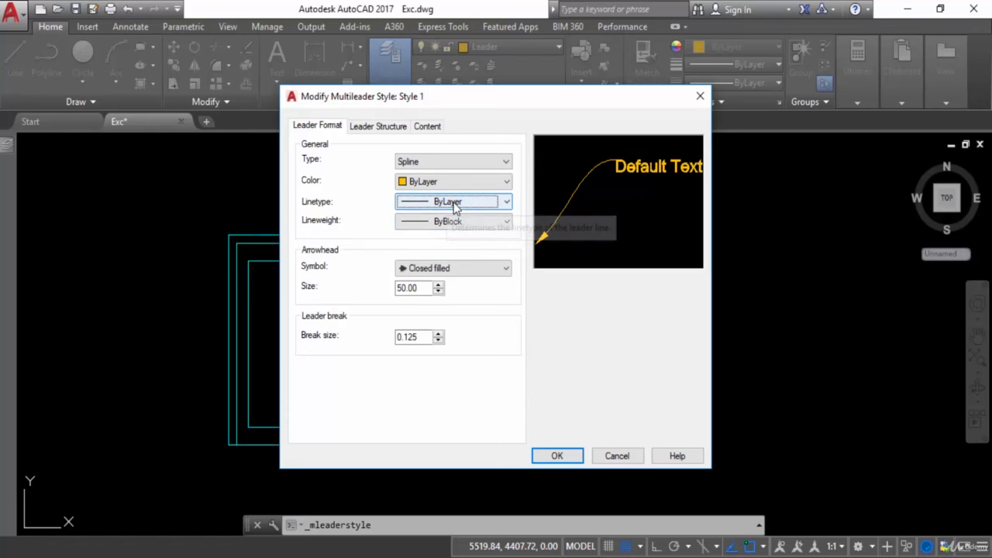
pyautogui.click(433, 222)
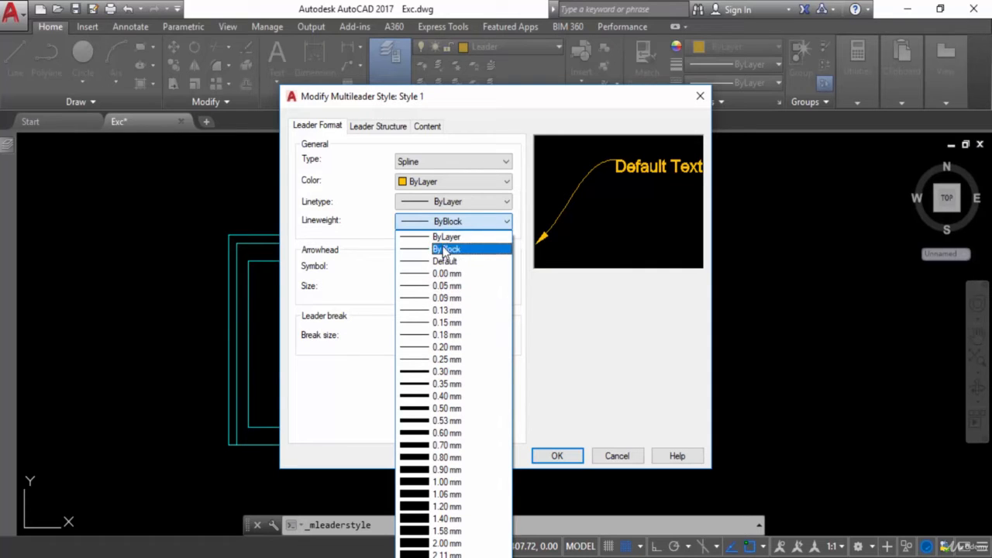
pyautogui.click(445, 236)
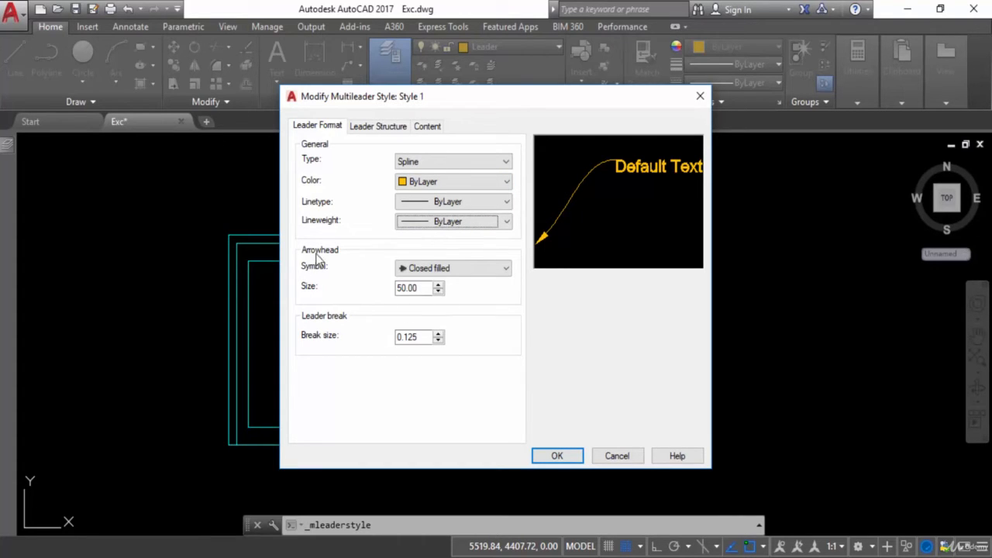
# Set the arrowhead symbol of Style 1 to Open 30 and select its size value.
pyautogui.click(457, 269)
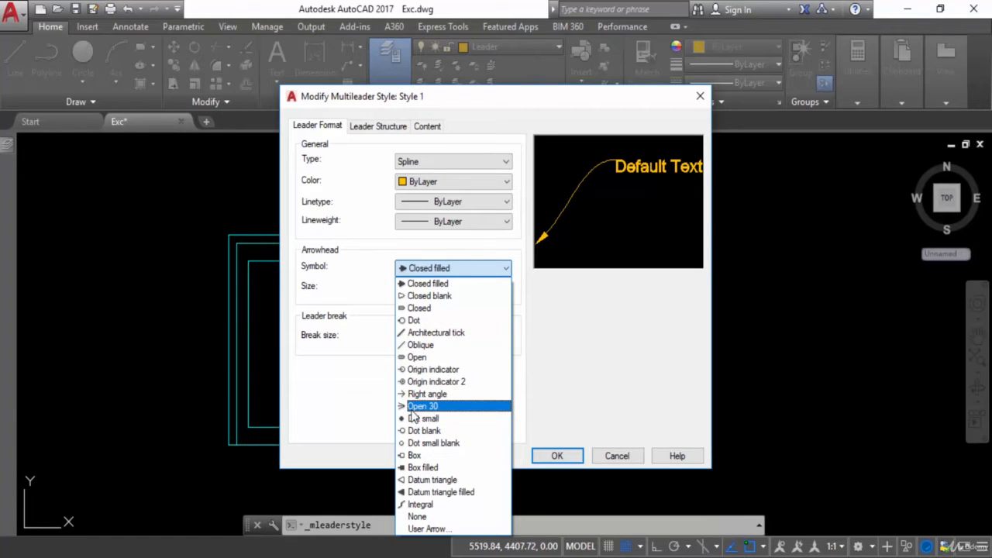
pyautogui.click(419, 406)
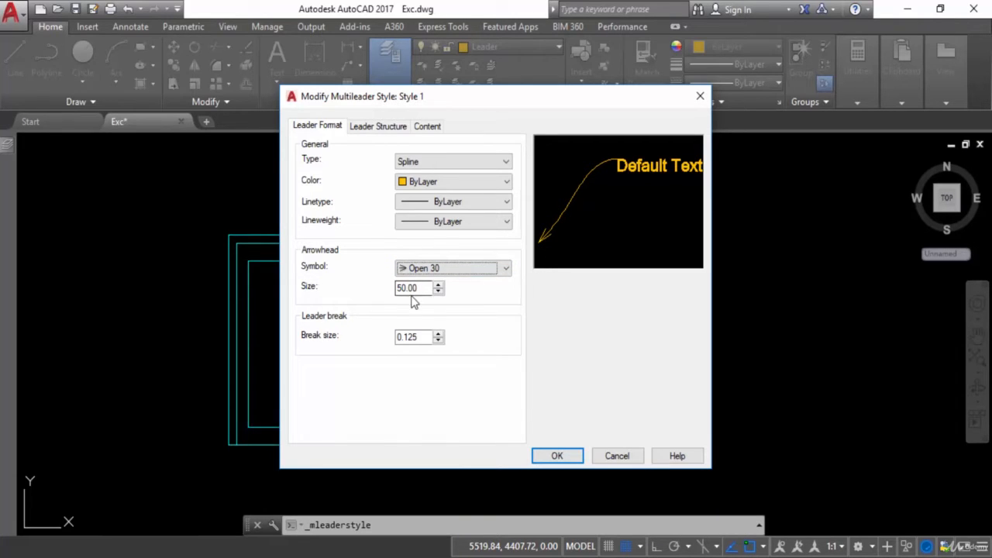
pyautogui.moveTo(425, 286); pyautogui.dragTo(399, 284)
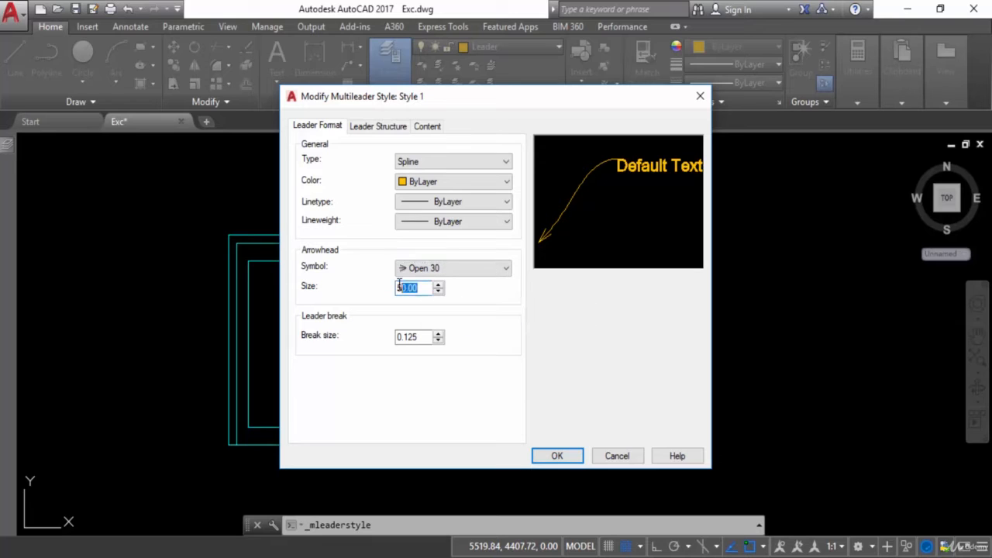
# Set Style 1's maximum leader points to 2 and choose Mtext as its multileader type.
pyautogui.click(377, 126)
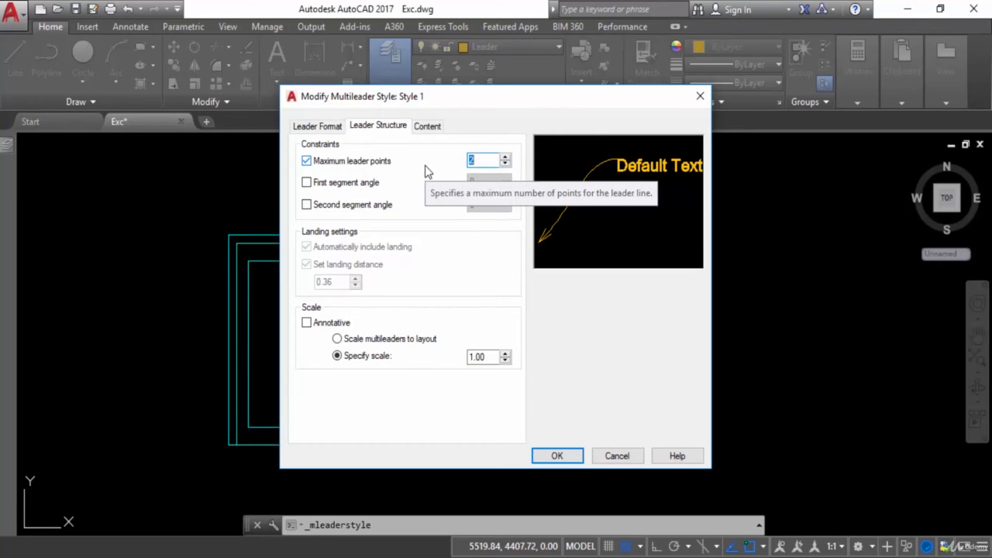
pyautogui.click(427, 126)
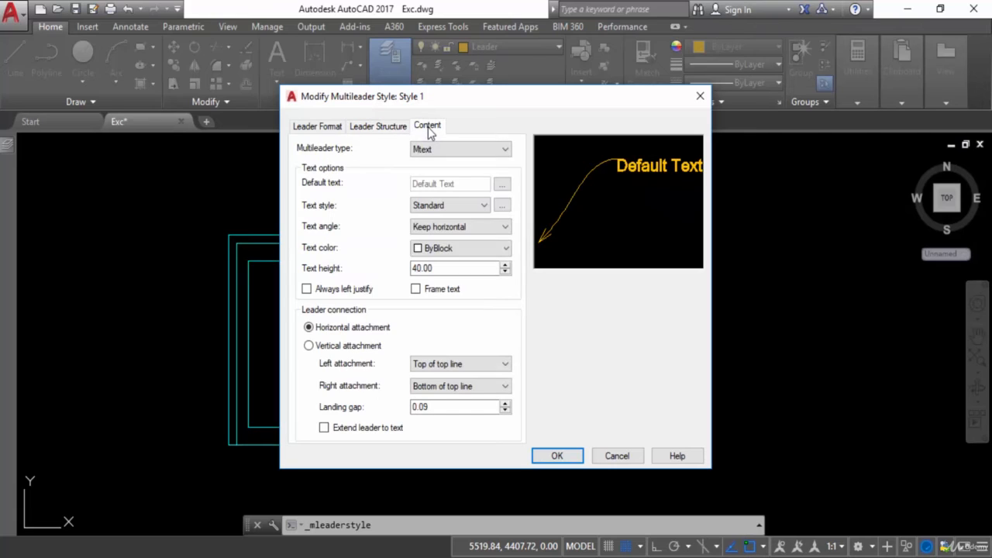
pyautogui.click(457, 155)
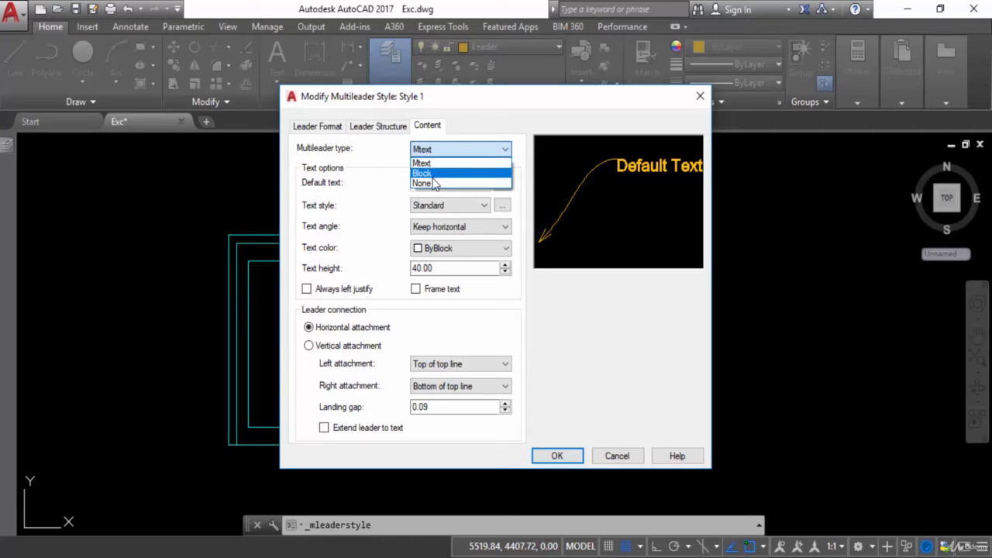
pyautogui.click(419, 163)
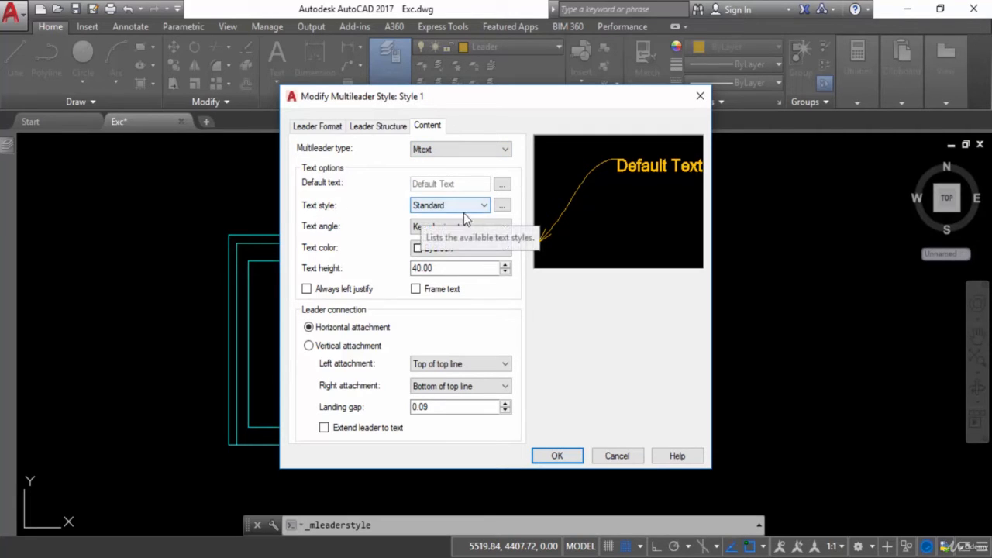
# Change the Standard text style's font to Arial Narrow with the Bold font style, and apply it.
pyautogui.click(503, 207)
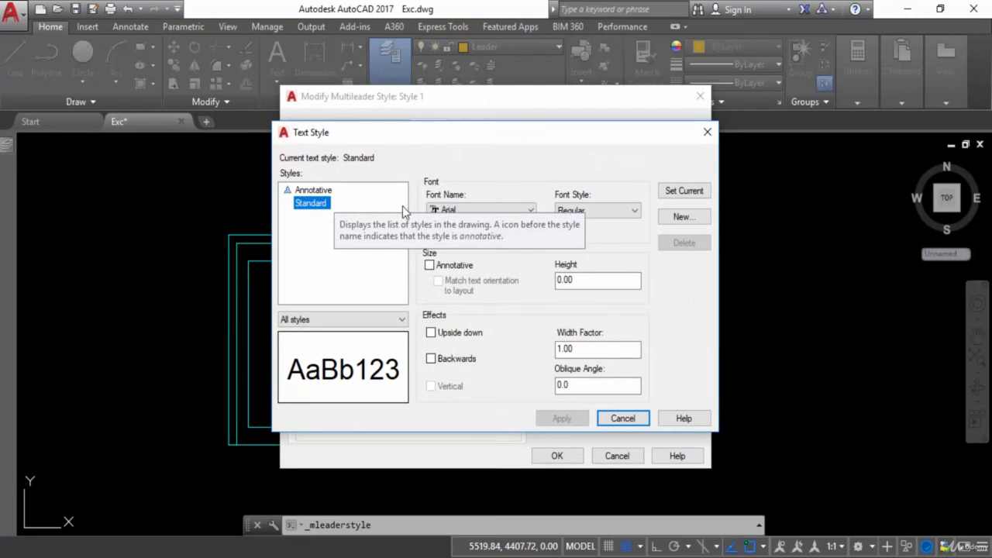
pyautogui.click(485, 209)
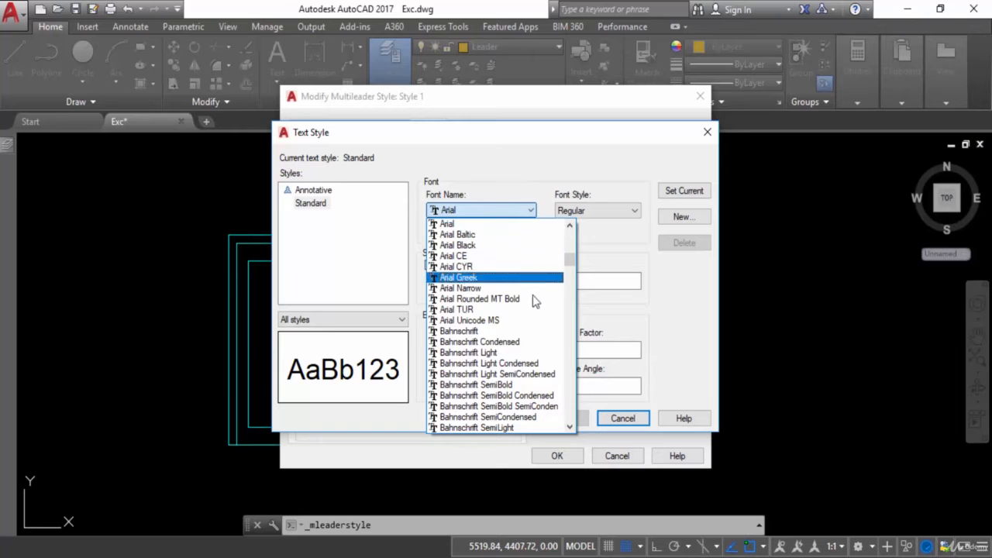
pyautogui.click(458, 290)
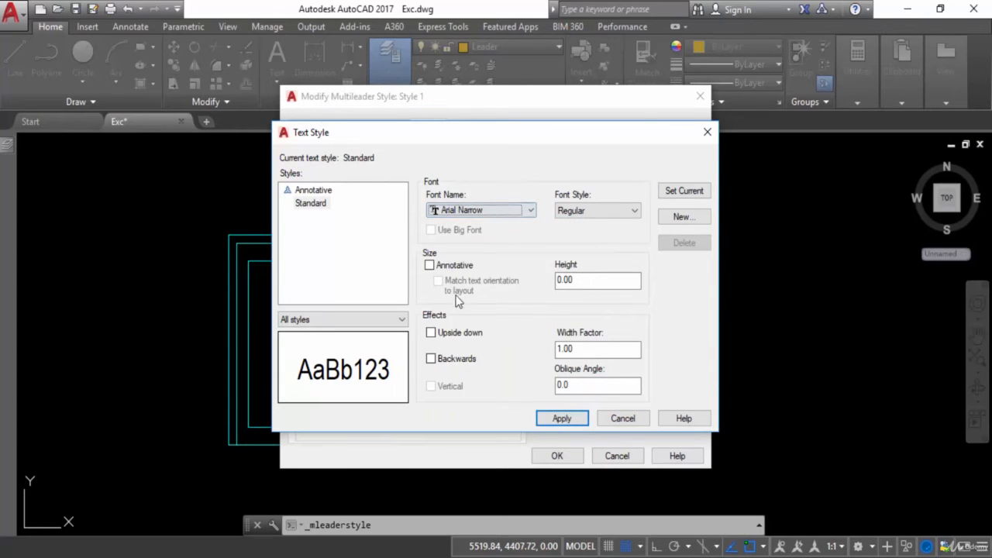
pyautogui.click(612, 210)
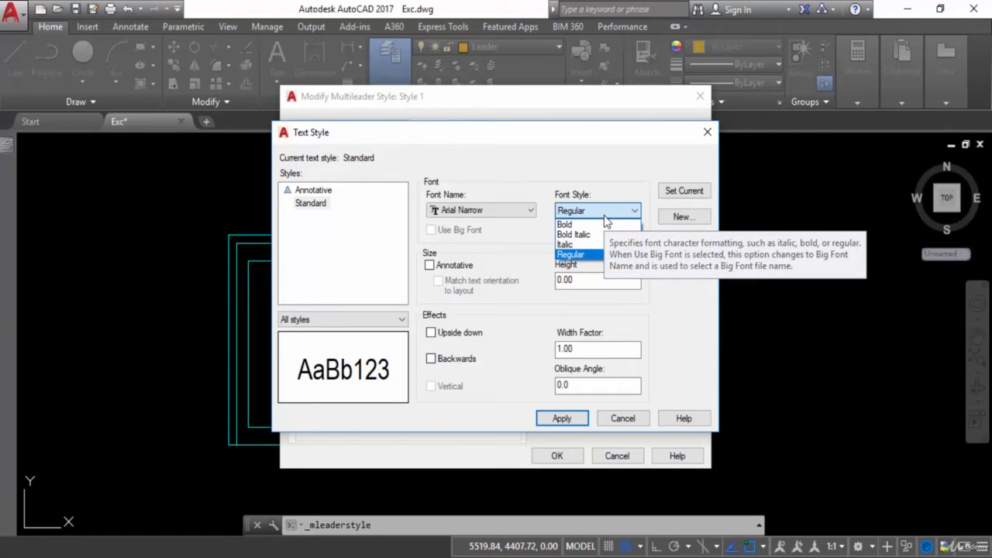
pyautogui.click(593, 228)
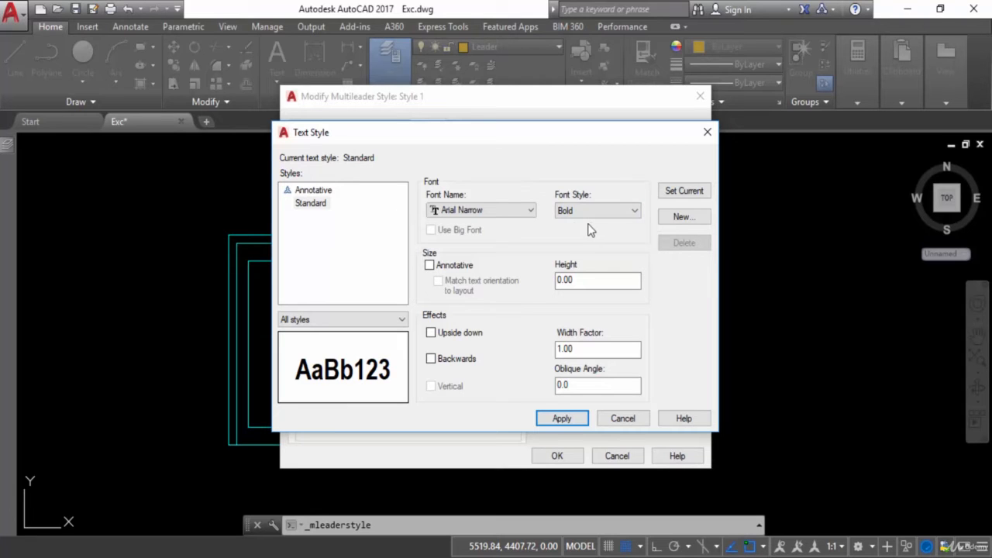
pyautogui.click(561, 419)
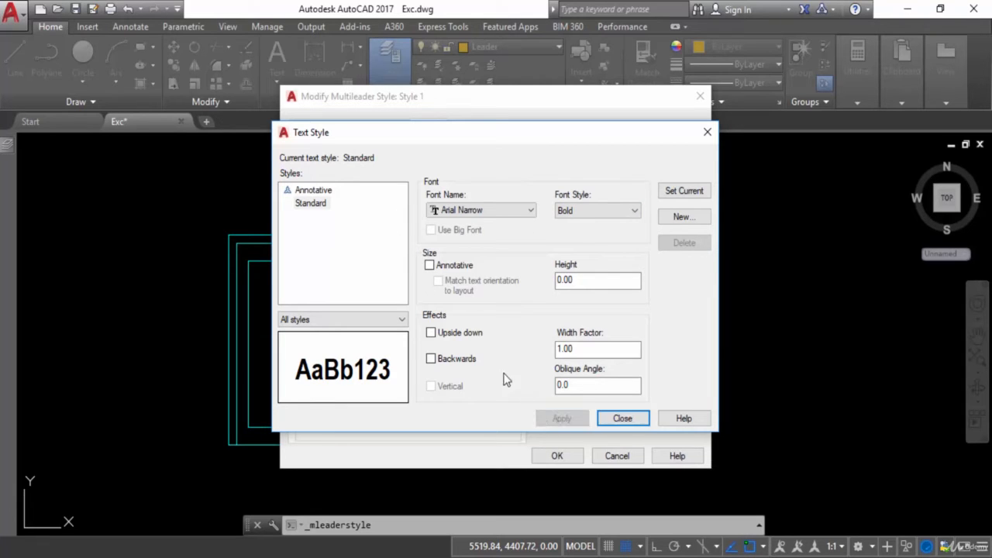
pyautogui.click(612, 419)
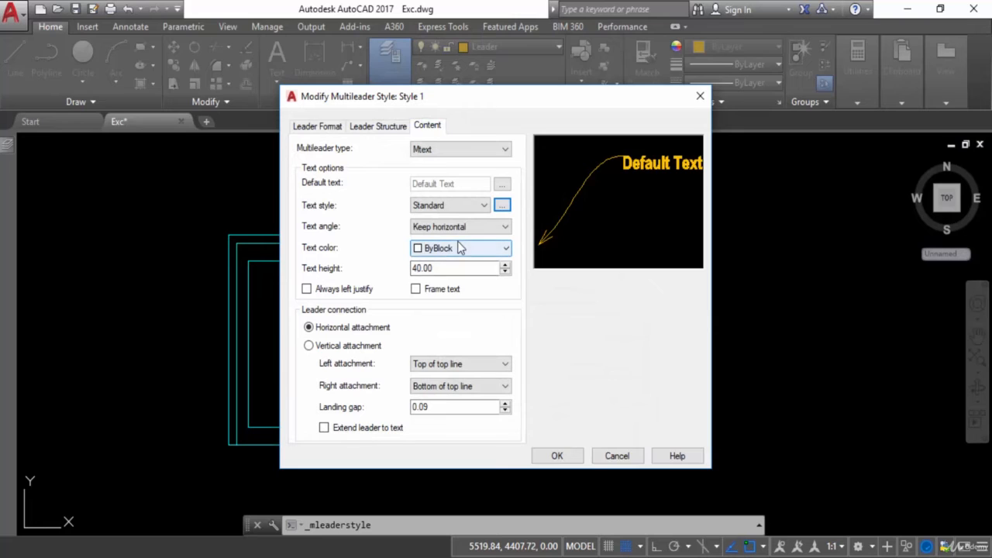
# Try the Always right-reading text angle and vertical attachment for Style 1, returning to Keep horizontal and horizontal attachment.
pyautogui.click(478, 228)
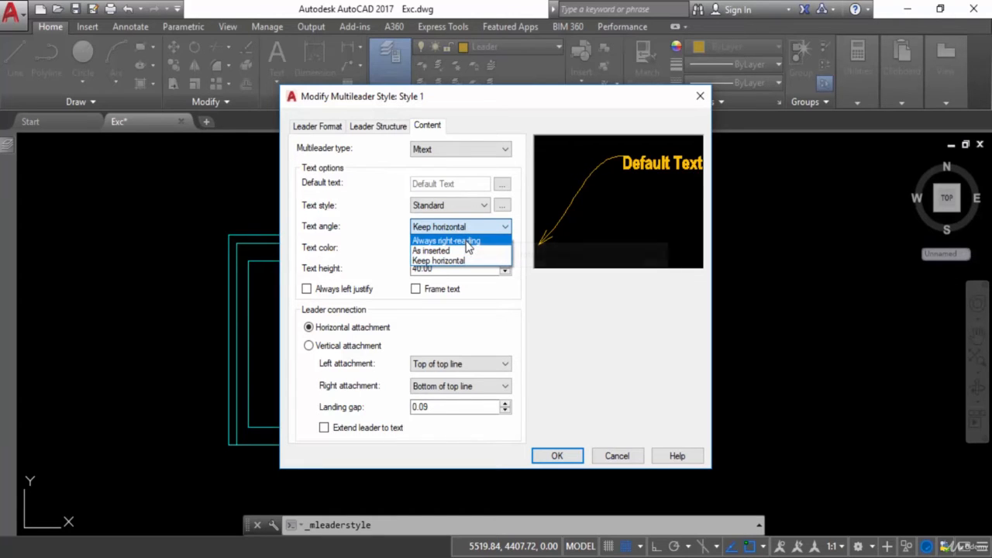
pyautogui.click(466, 241)
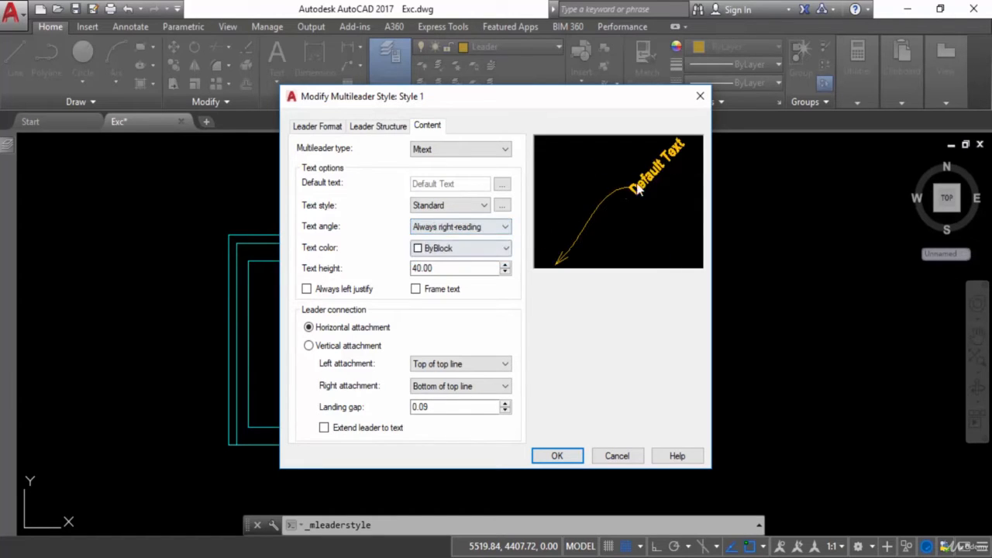
pyautogui.click(468, 232)
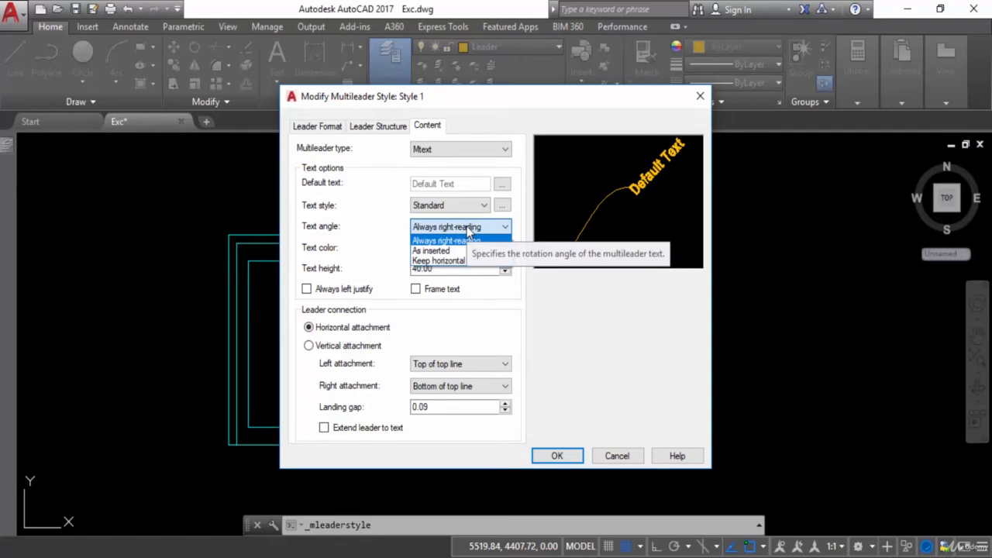
pyautogui.click(458, 261)
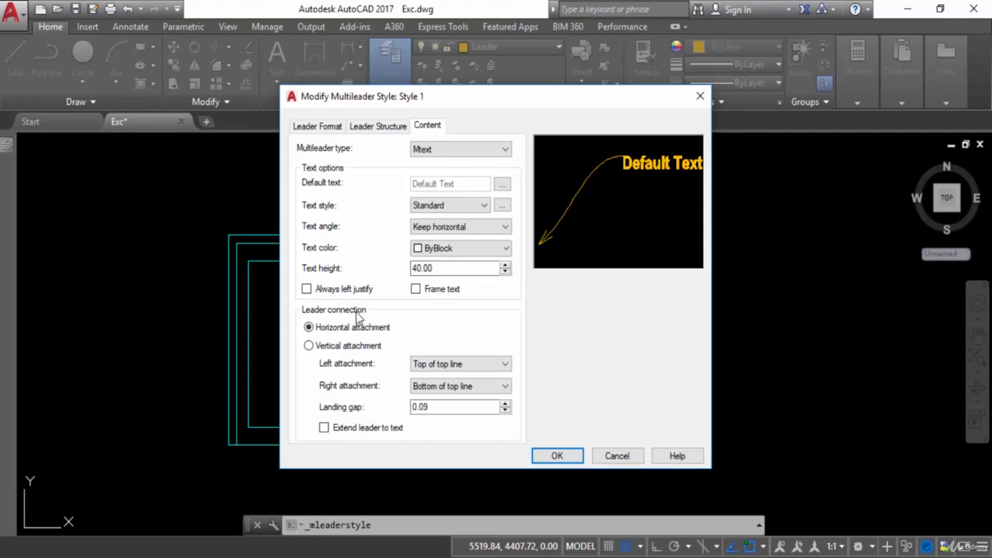
pyautogui.click(309, 346)
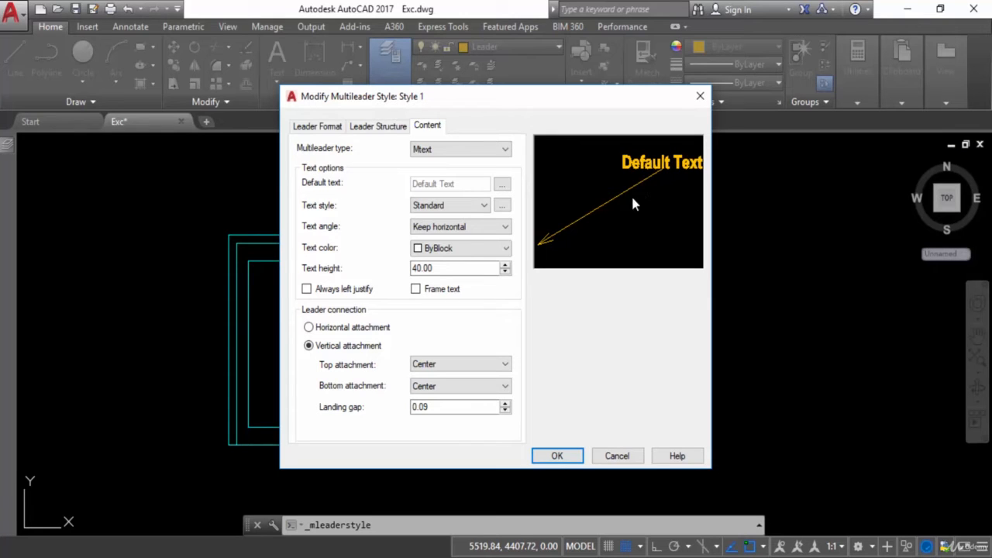
pyautogui.click(309, 328)
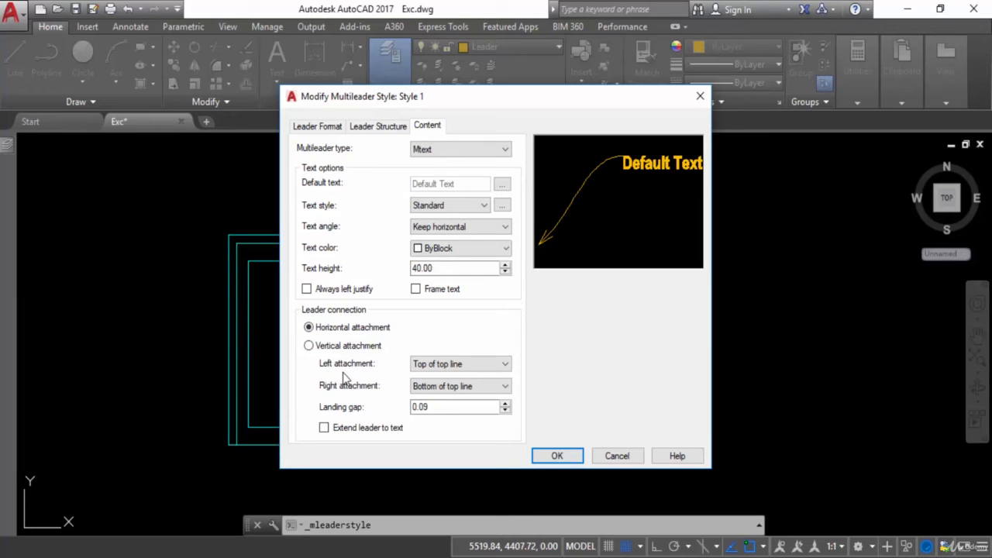
# Set Style 1's left and right attachments to Underline bottom line with a landing gap of 0.19, and save the style.
pyautogui.click(488, 364)
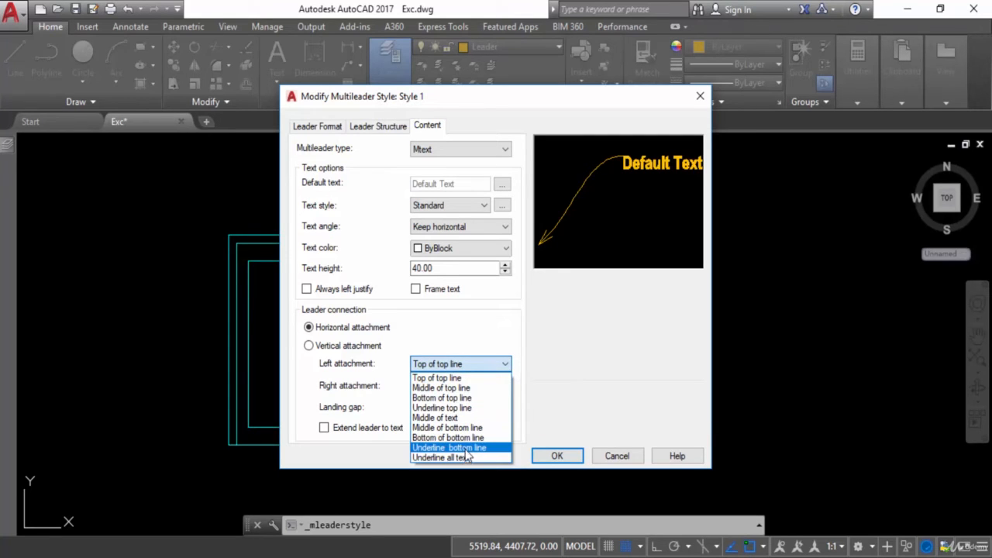
pyautogui.click(441, 449)
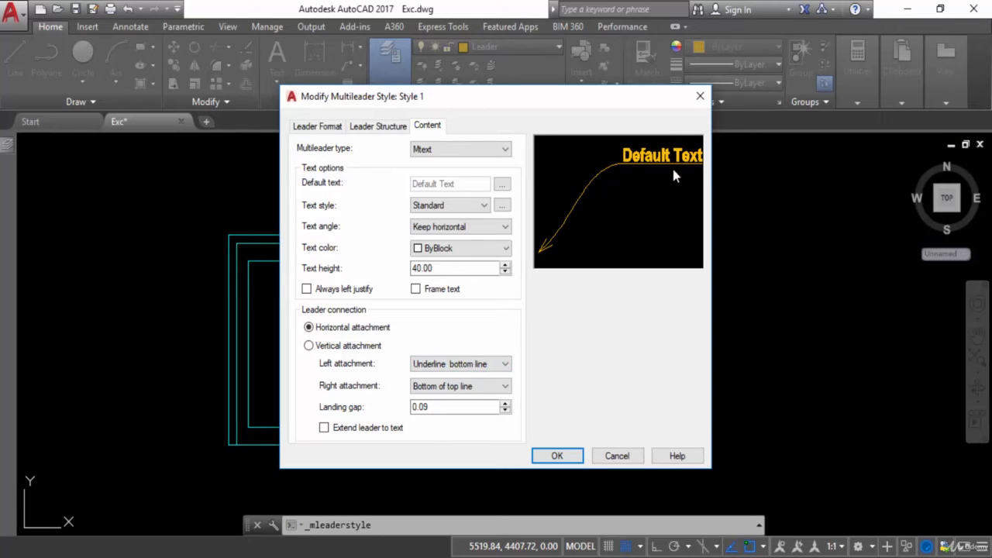
pyautogui.click(440, 386)
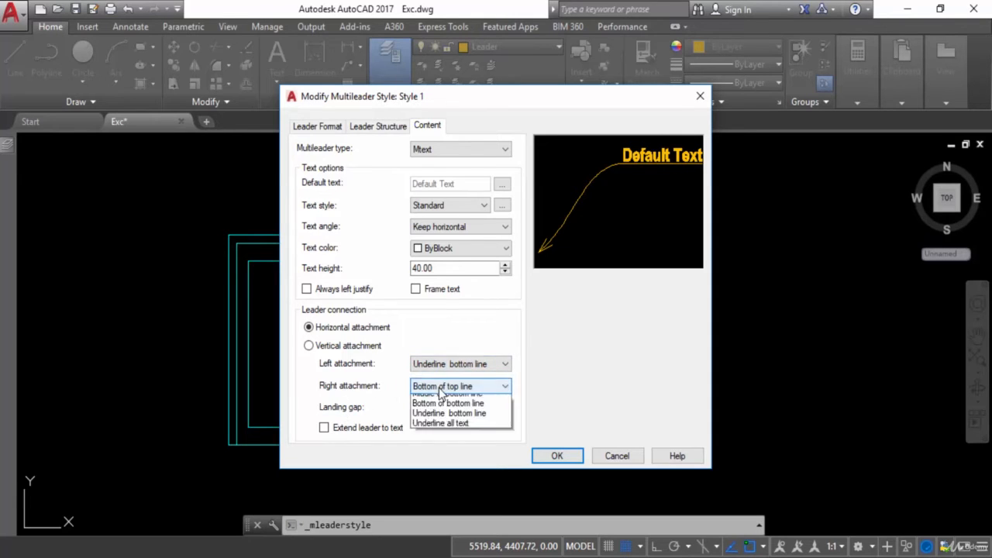
pyautogui.click(451, 469)
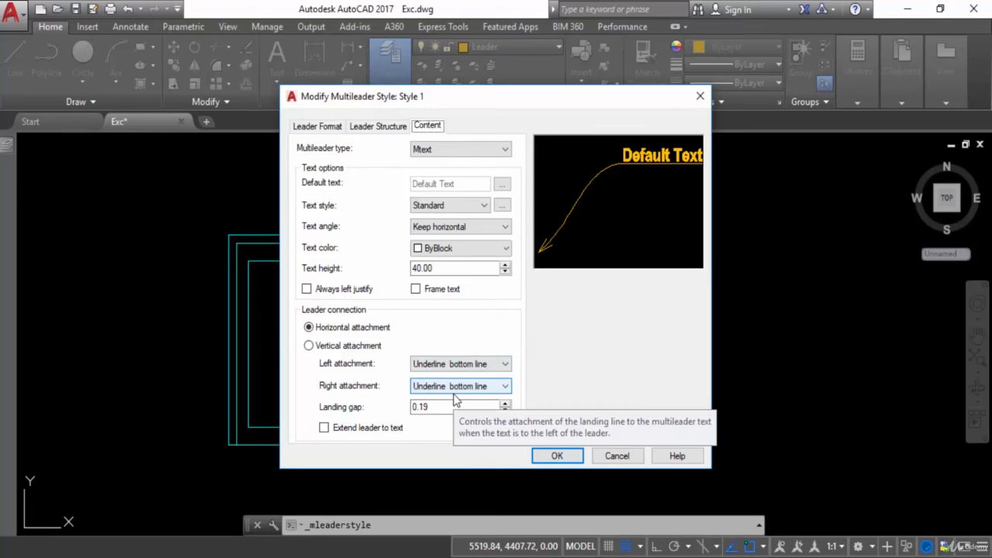
pyautogui.click(577, 457)
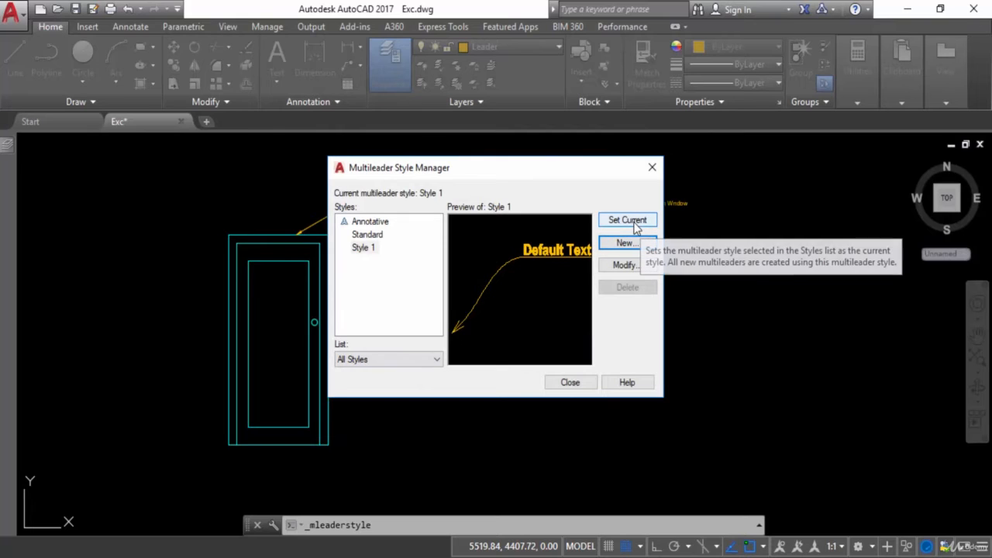
# Make Style 1 the current multileader style and close the style manager.
pyautogui.click(364, 248)
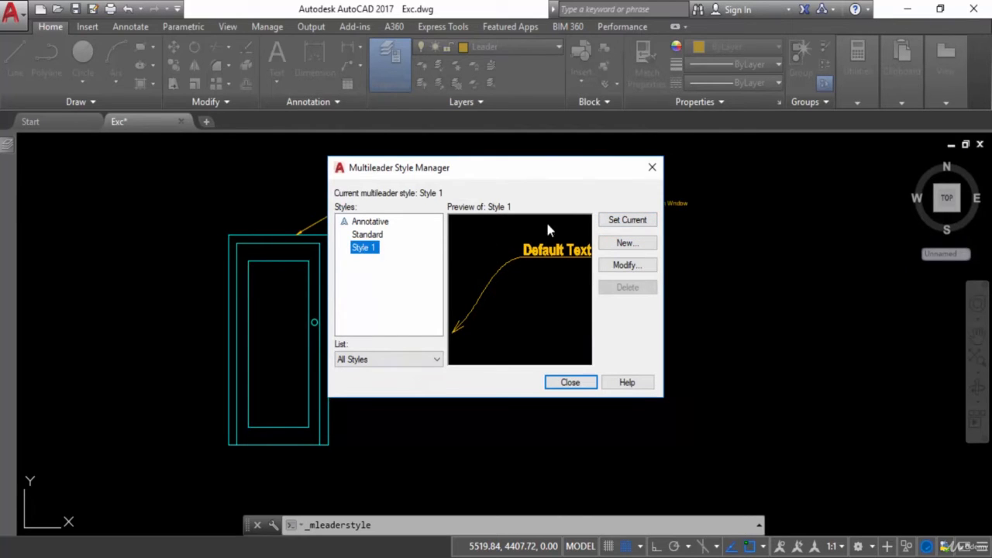
pyautogui.click(625, 221)
pyautogui.click(569, 382)
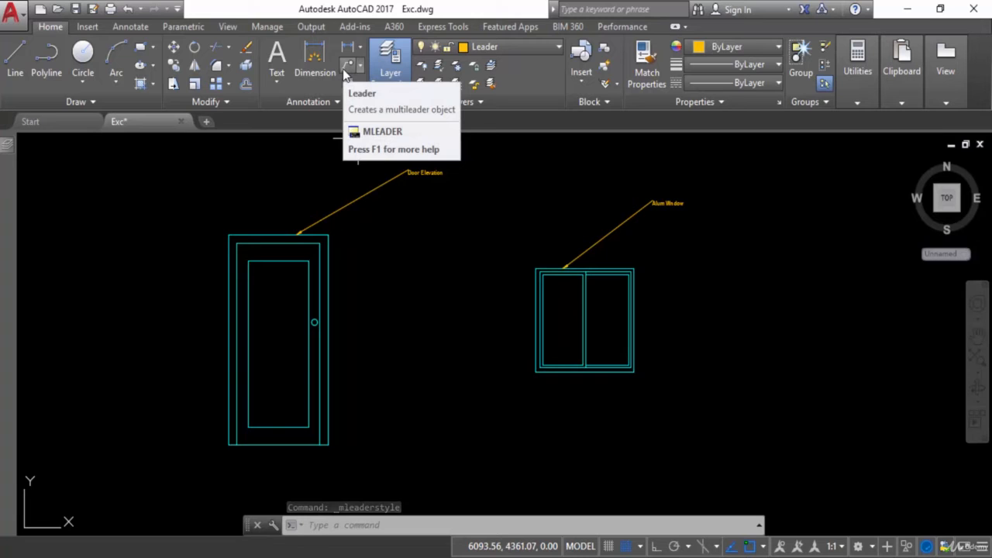
# Place a multileader from the window's upper-right corner to a landing point up and to its right, with the text "Allll".
pyautogui.click(347, 68)
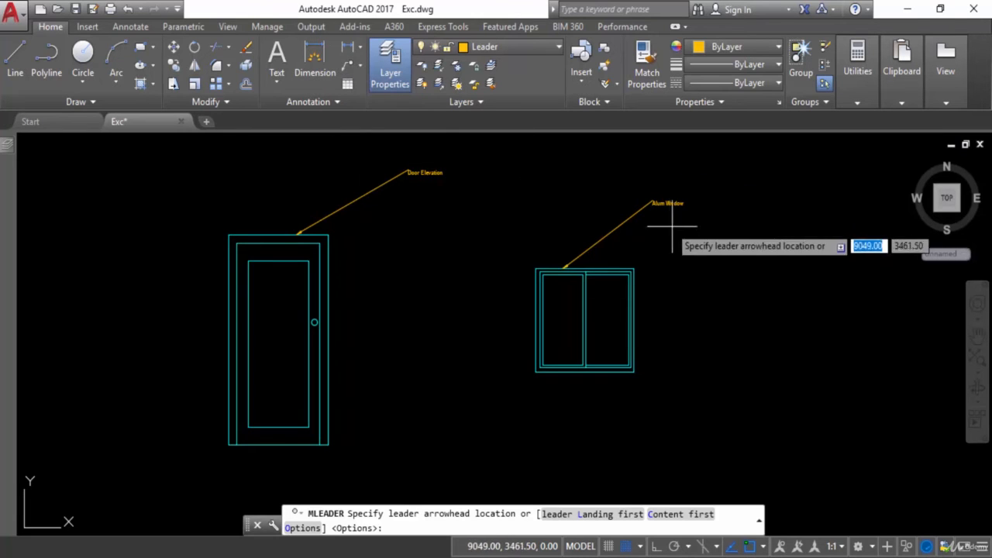
pyautogui.scroll(4, 663, 255)
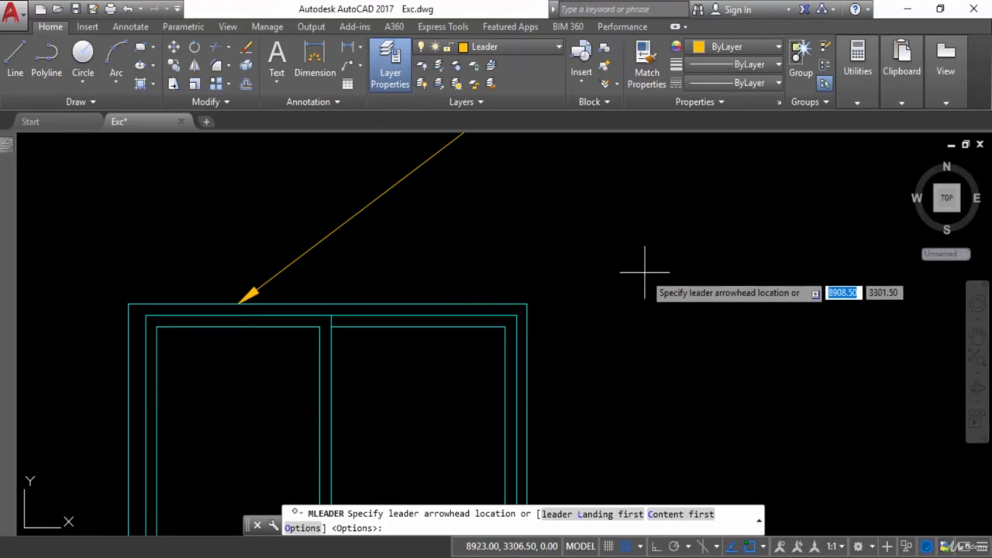
pyautogui.click(525, 304)
pyautogui.scroll(-4, 693, 248)
pyautogui.moveTo(691, 266); pyautogui.dragTo(606, 286, button='middle')
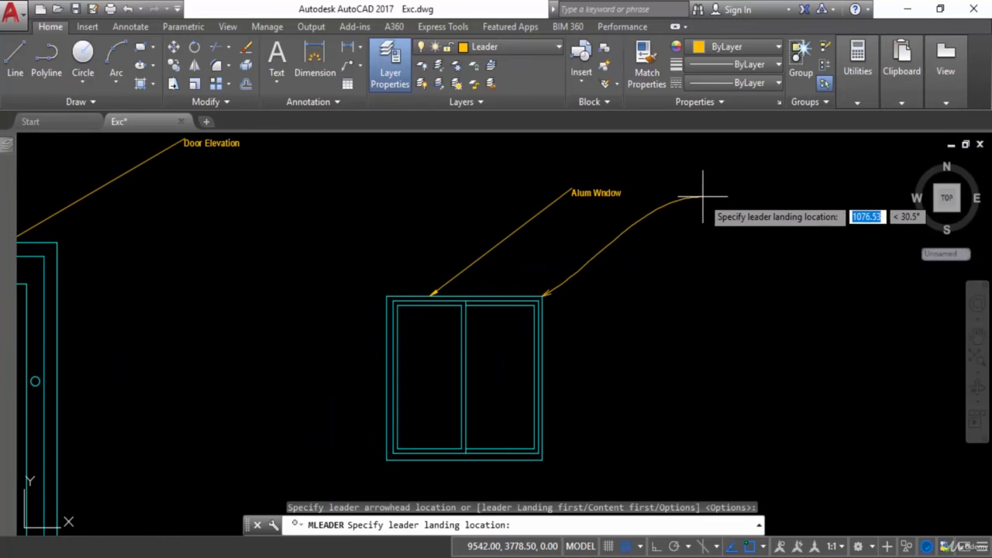
pyautogui.click(710, 207)
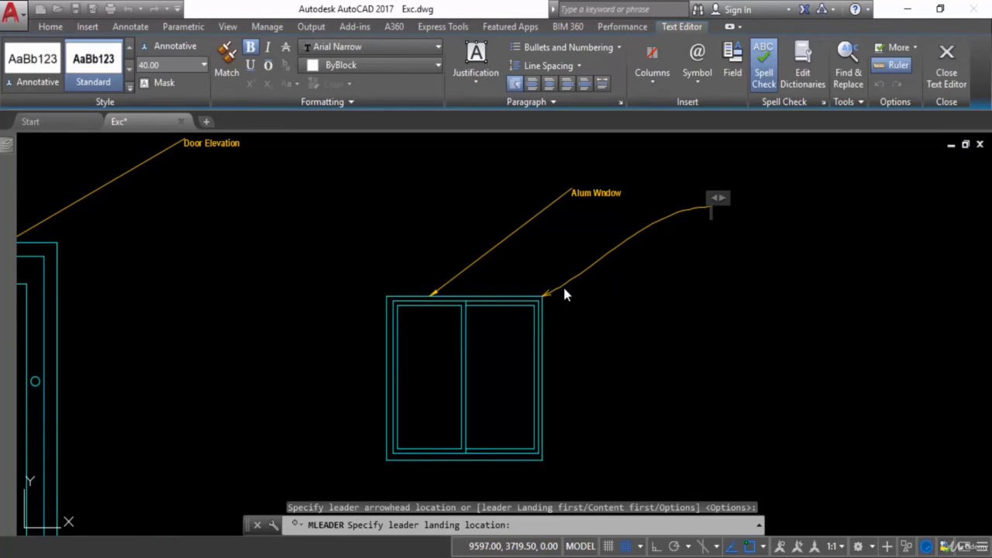
pyautogui.scroll(5, 542, 299)
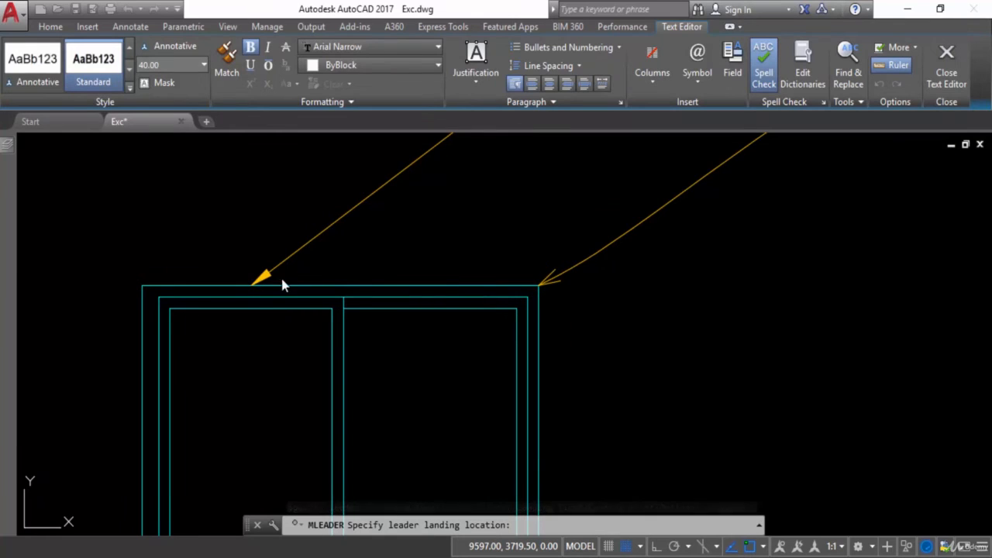
pyautogui.scroll(-4, 617, 302)
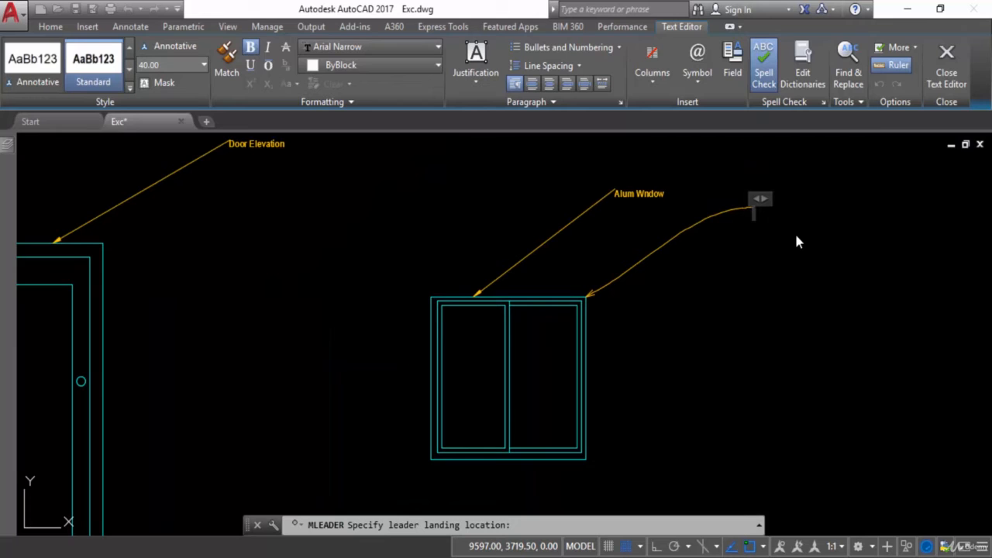
pyautogui.write('Alum')
pyautogui.click(775, 221)
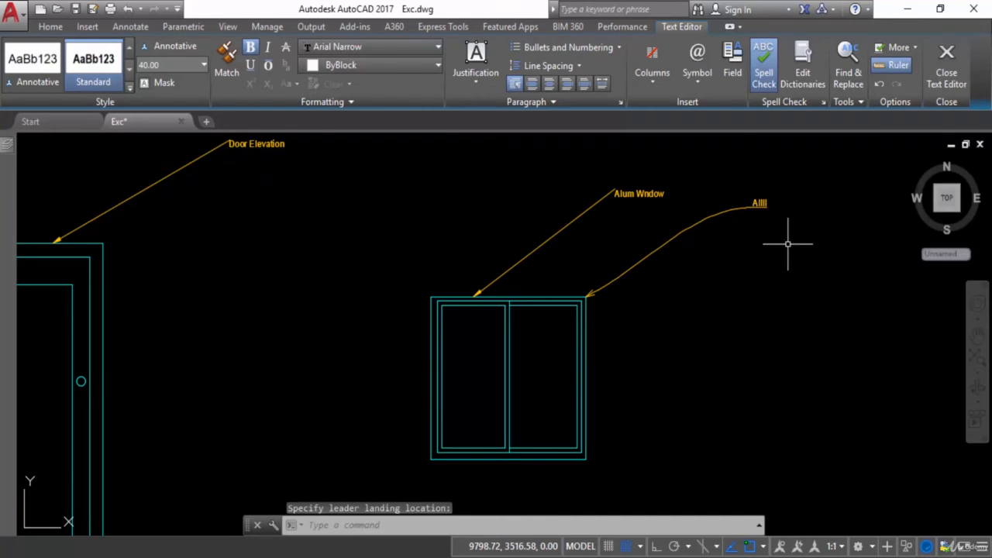
# Open Style 1 for modification in the Multileader Style Manager and set its multileader type to Block.
pyautogui.scroll(4, 777, 222)
pyautogui.scroll(-1, 576, 281)
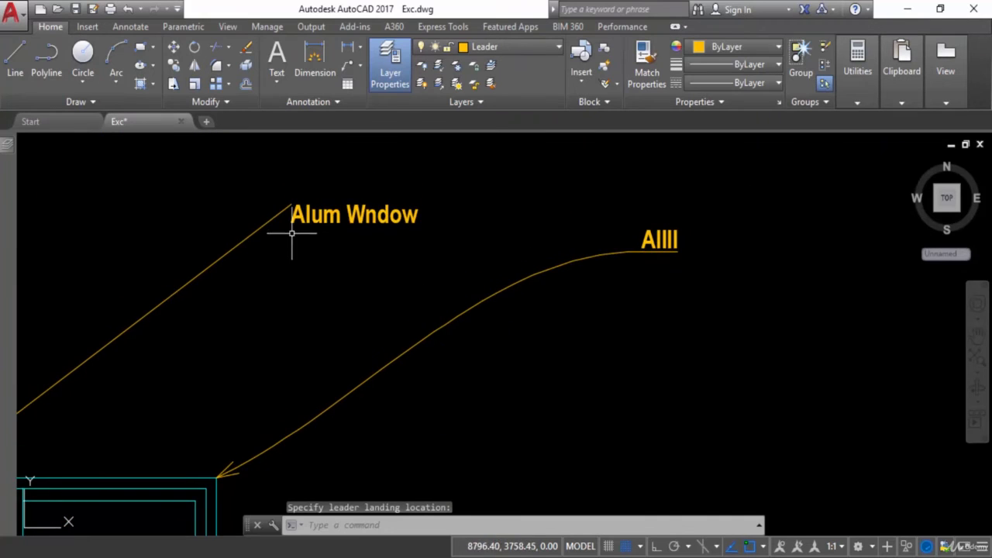
pyautogui.scroll(-4, 674, 153)
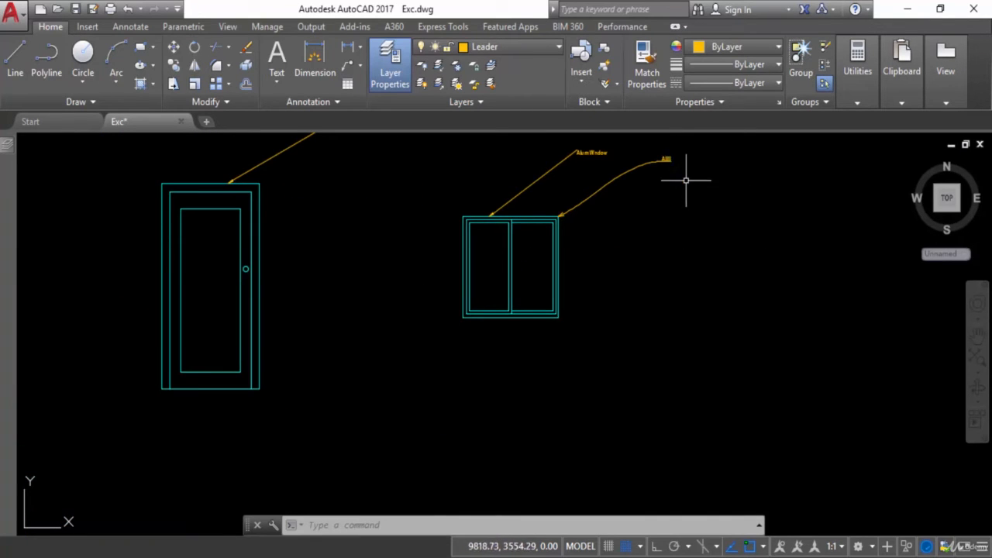
pyautogui.scroll(-4, 721, 233)
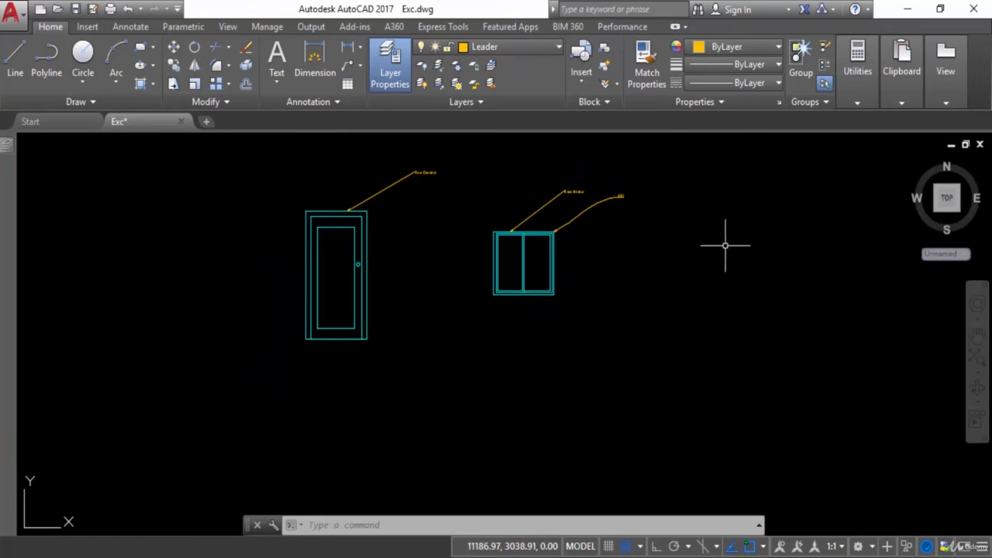
pyautogui.moveTo(775, 258); pyautogui.dragTo(546, 272, button='middle')
pyautogui.scroll(2, 642, 257)
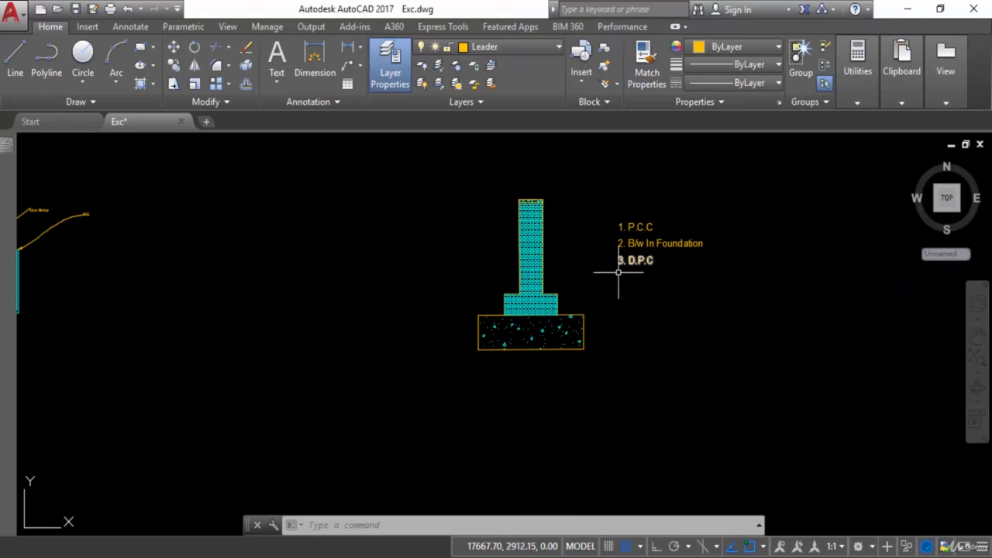
pyautogui.click(333, 101)
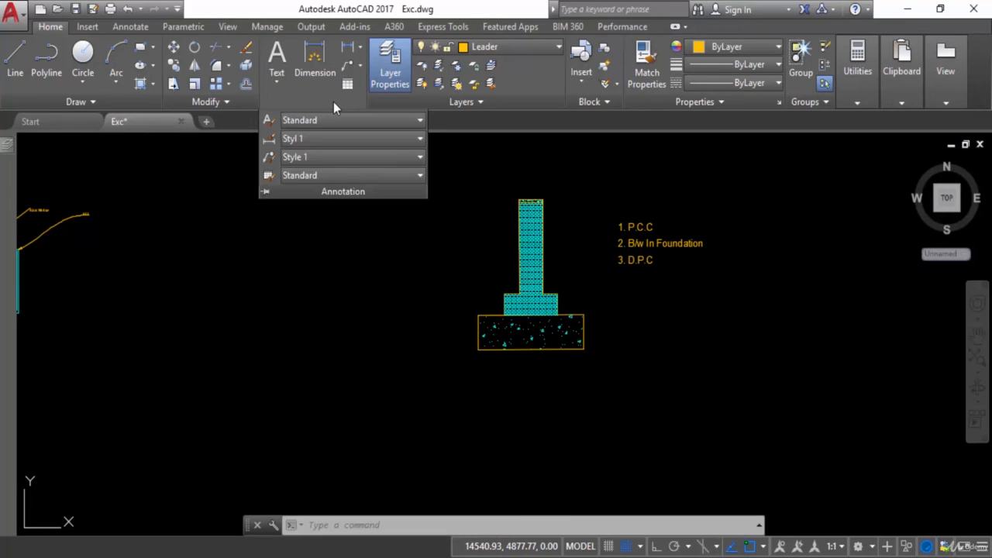
pyautogui.click(269, 158)
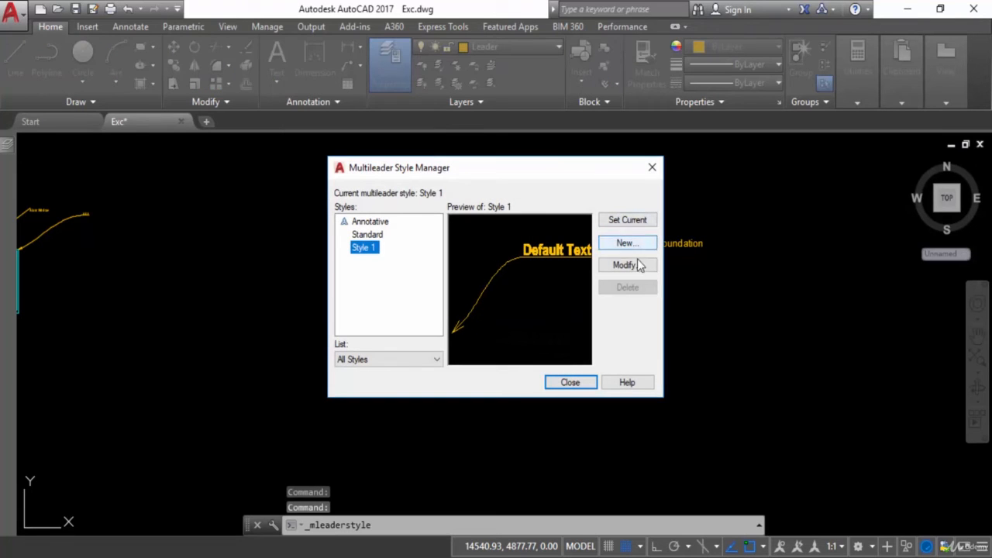
pyautogui.click(619, 266)
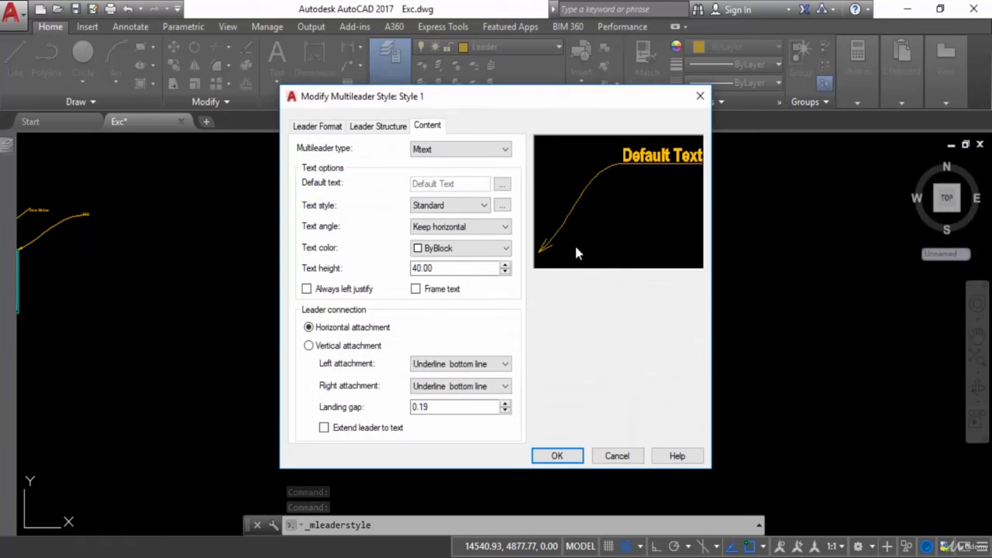
pyautogui.click(436, 152)
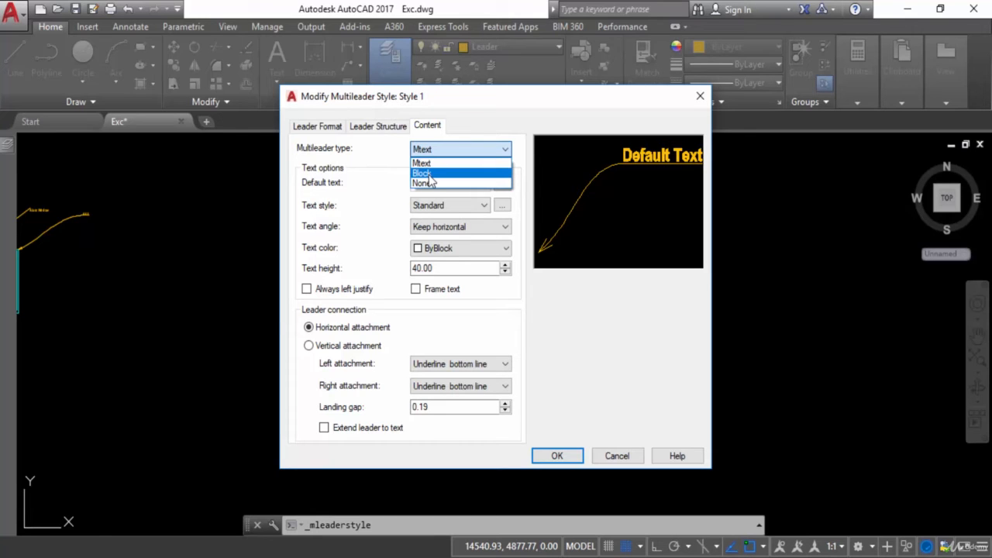
pyautogui.click(428, 174)
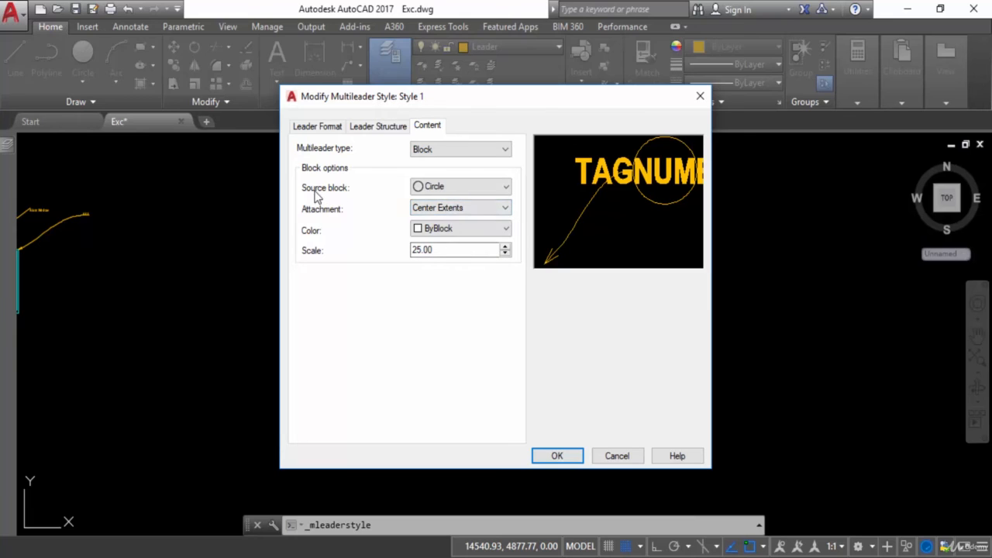
# Set Style 1's source block to Triangle, save the style and close the style manager.
pyautogui.click(463, 192)
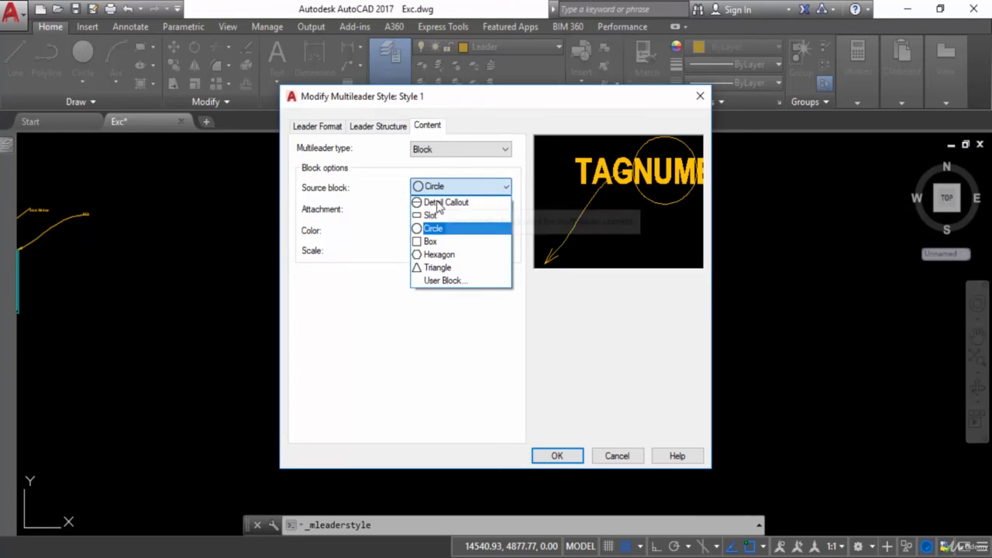
pyautogui.click(432, 270)
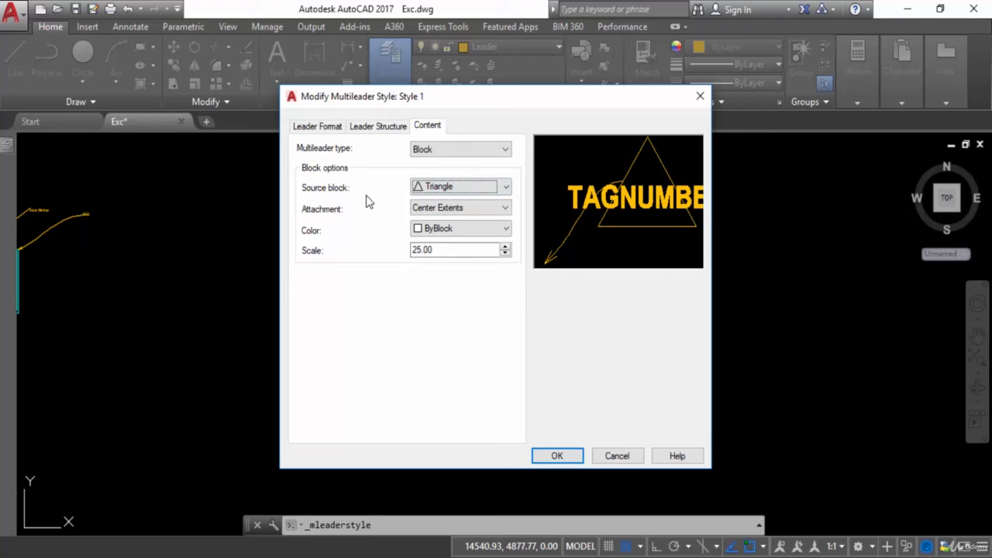
pyautogui.click(558, 455)
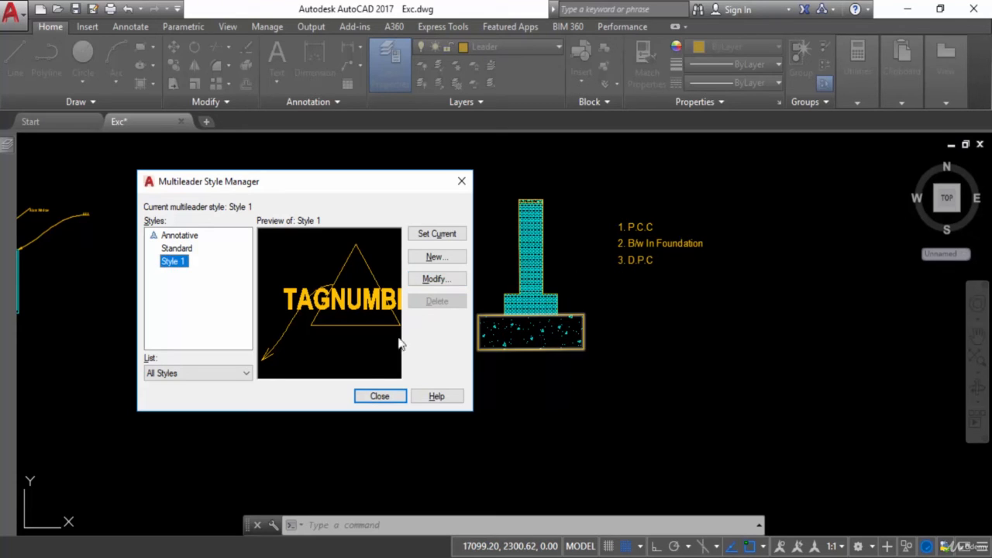
pyautogui.click(379, 398)
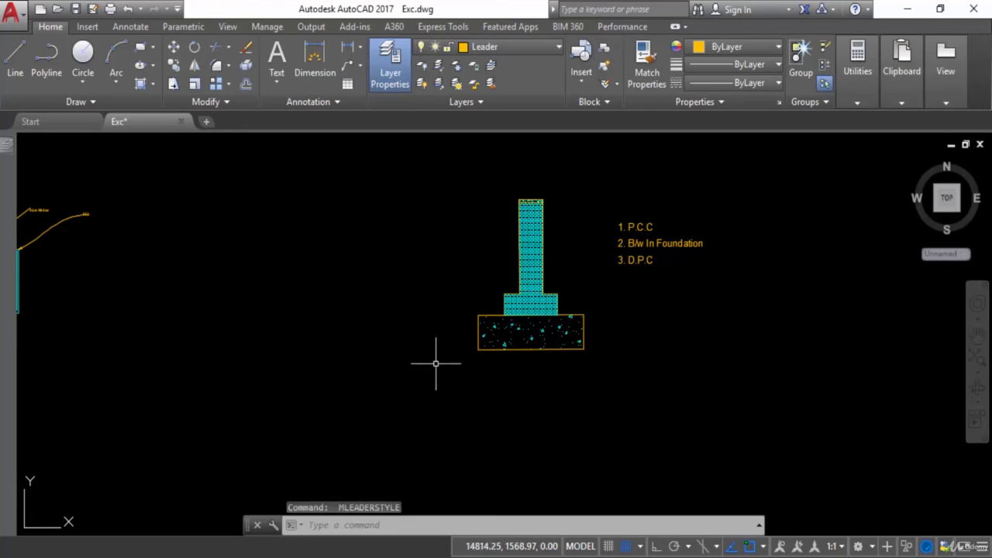
# Place a multileader from the right edge of the concrete foundation base to a landing point below the numbered list, with tag number 1.
pyautogui.click(348, 65)
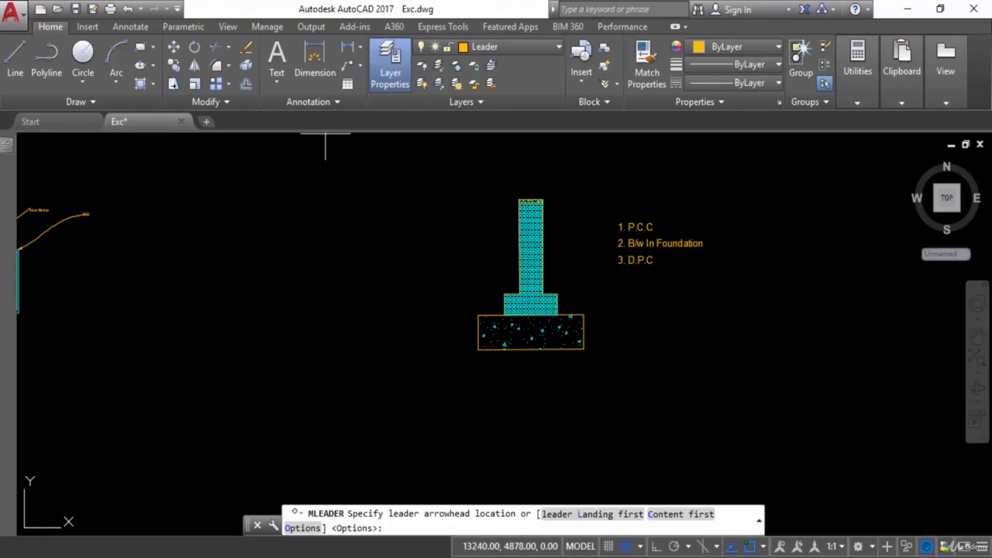
pyautogui.click(585, 332)
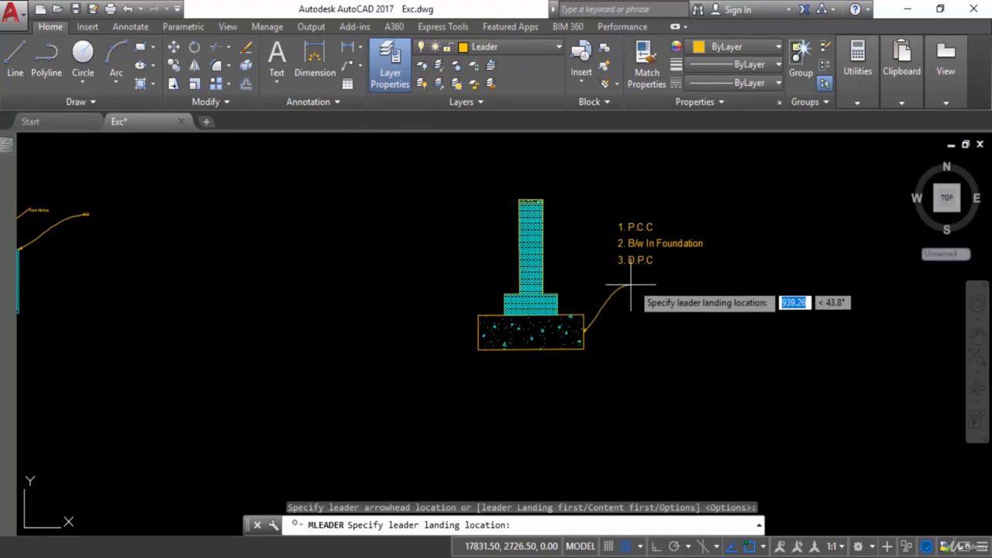
pyautogui.click(649, 293)
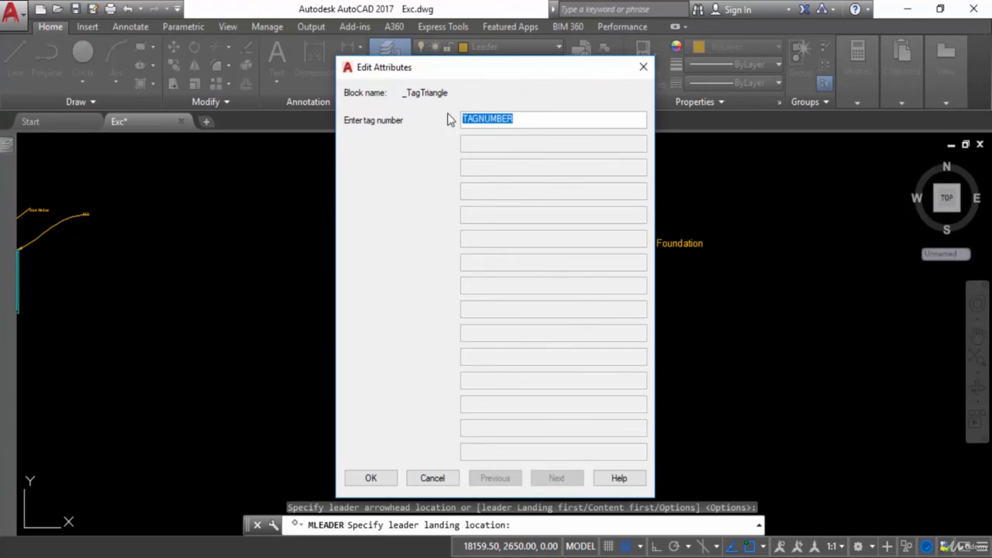
pyautogui.moveTo(555, 77); pyautogui.dragTo(402, 102)
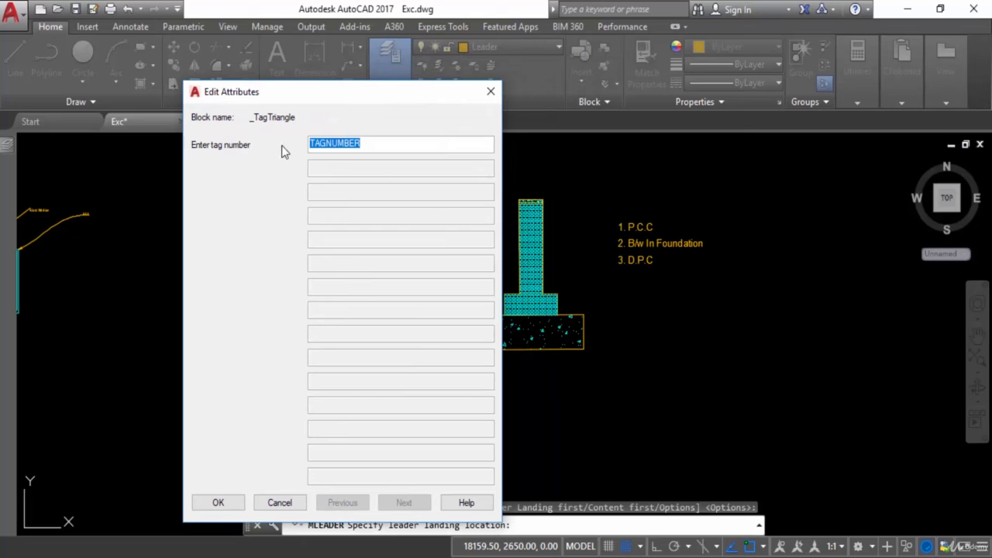
pyautogui.write('1')
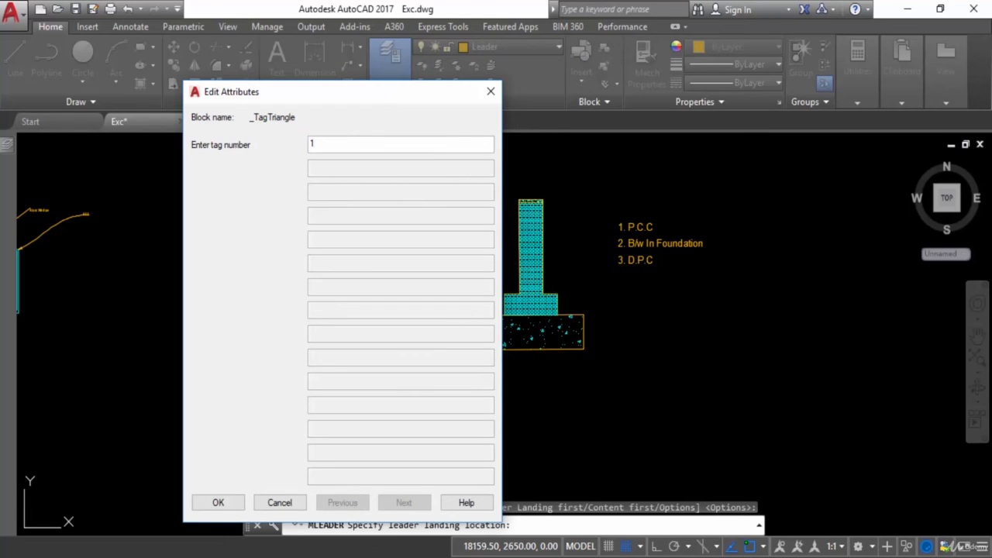
pyautogui.click(218, 502)
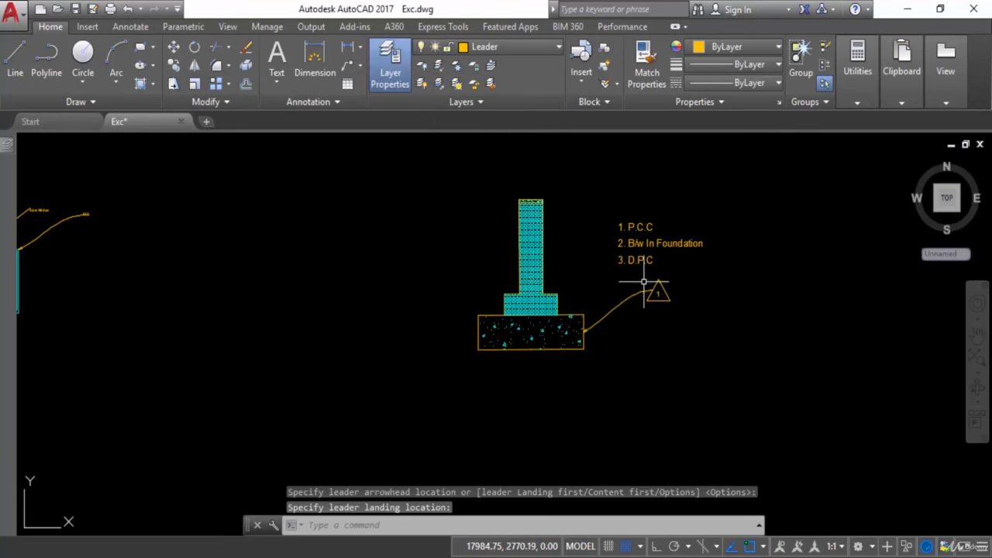
# Reopen Style 1 for modification and change its source block to Circle.
pyautogui.scroll(2, 649, 327)
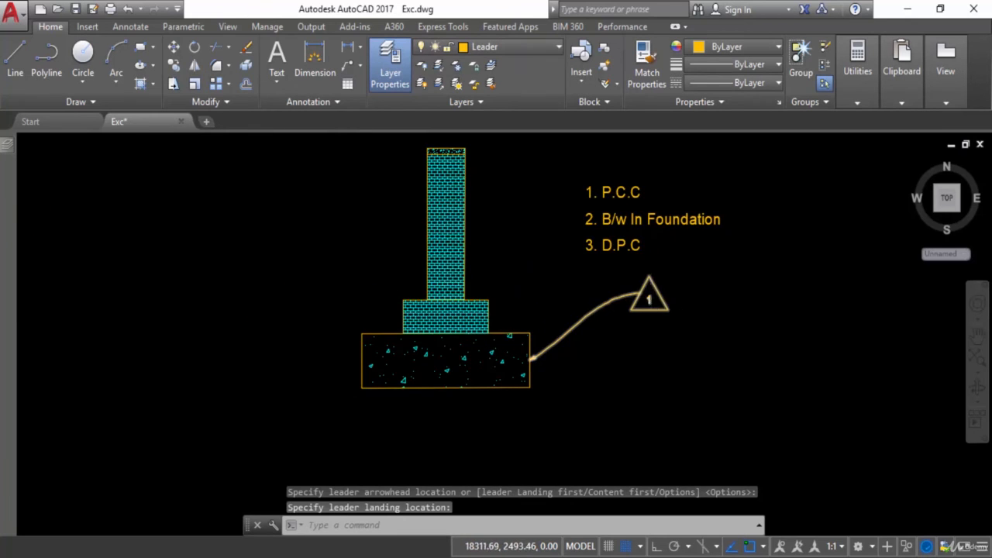
pyautogui.scroll(2, 643, 309)
pyautogui.scroll(-2, 626, 339)
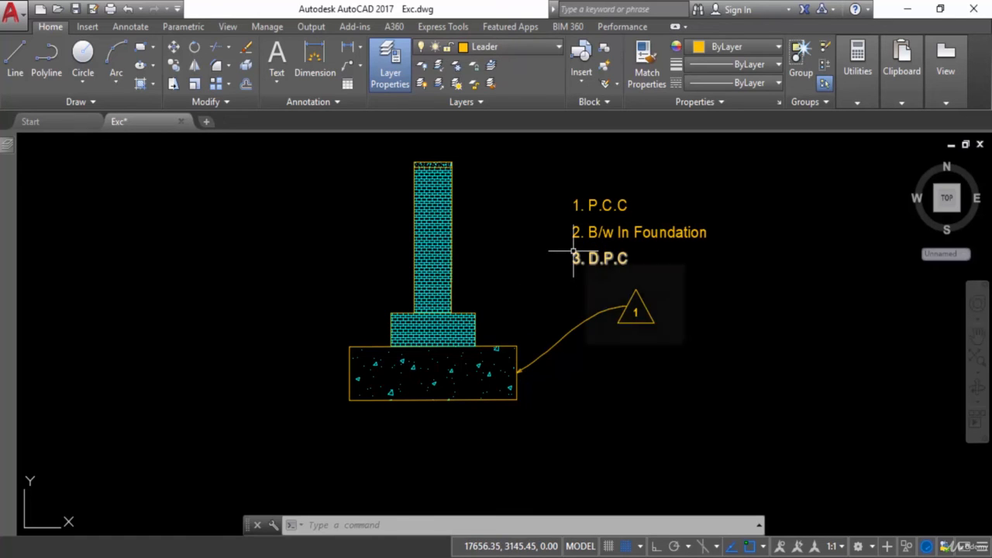
pyautogui.click(317, 101)
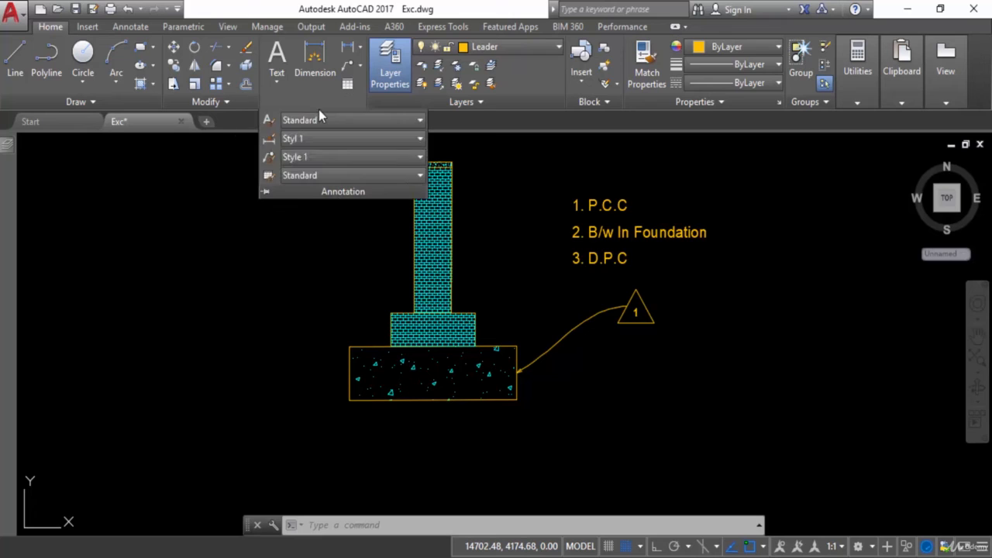
pyautogui.click(267, 156)
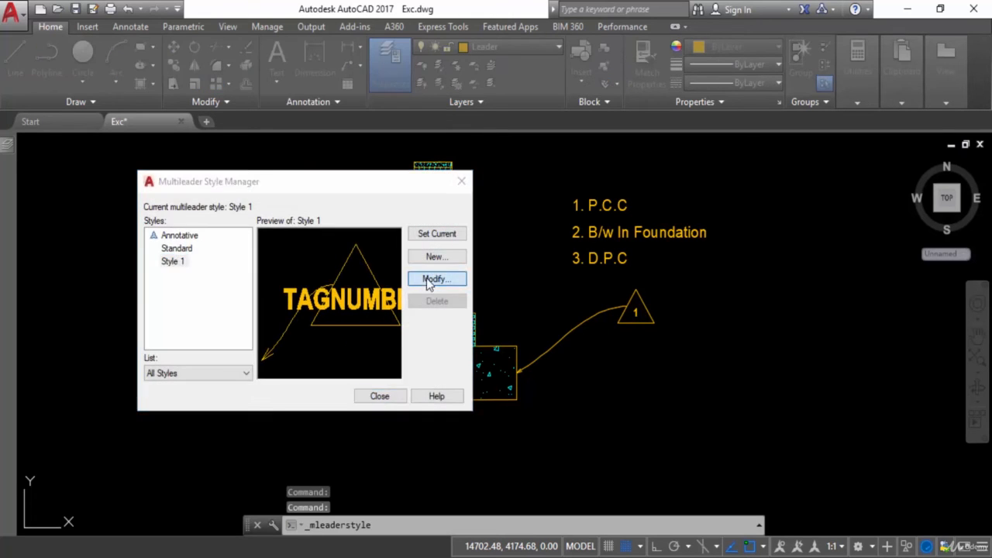
pyautogui.click(436, 279)
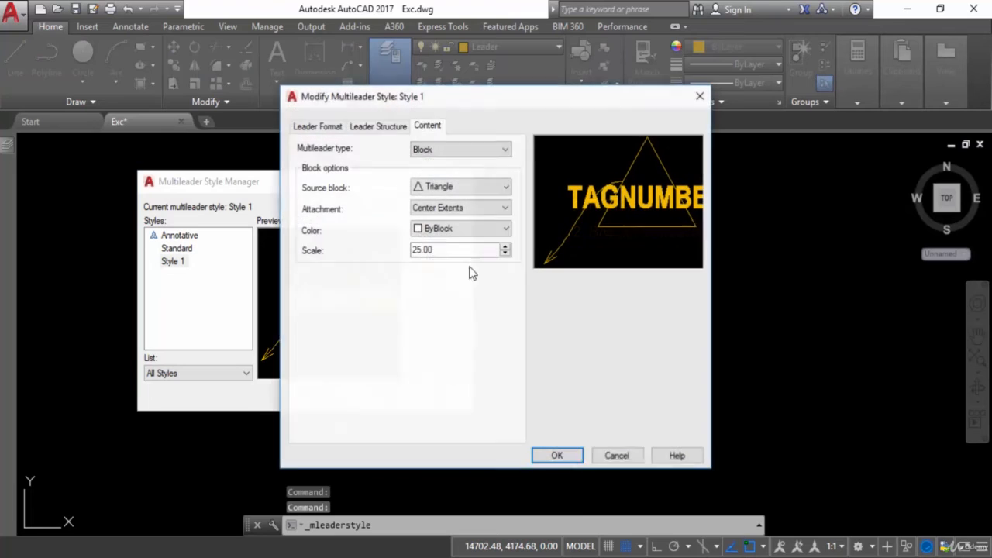
pyautogui.click(454, 187)
pyautogui.click(432, 228)
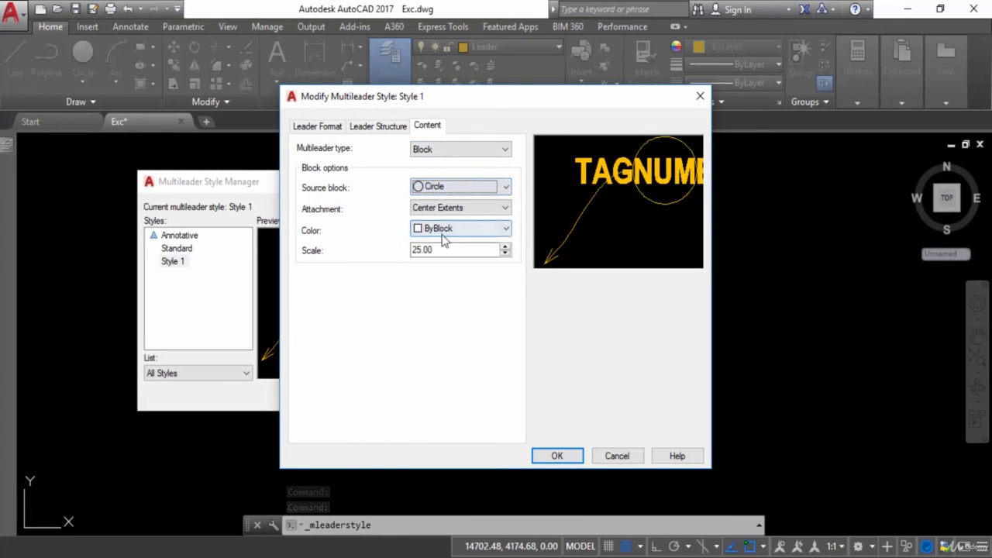
# Save the Style 1 changes, set it as the current multileader style and close the style manager.
pyautogui.click(570, 457)
pyautogui.click(552, 454)
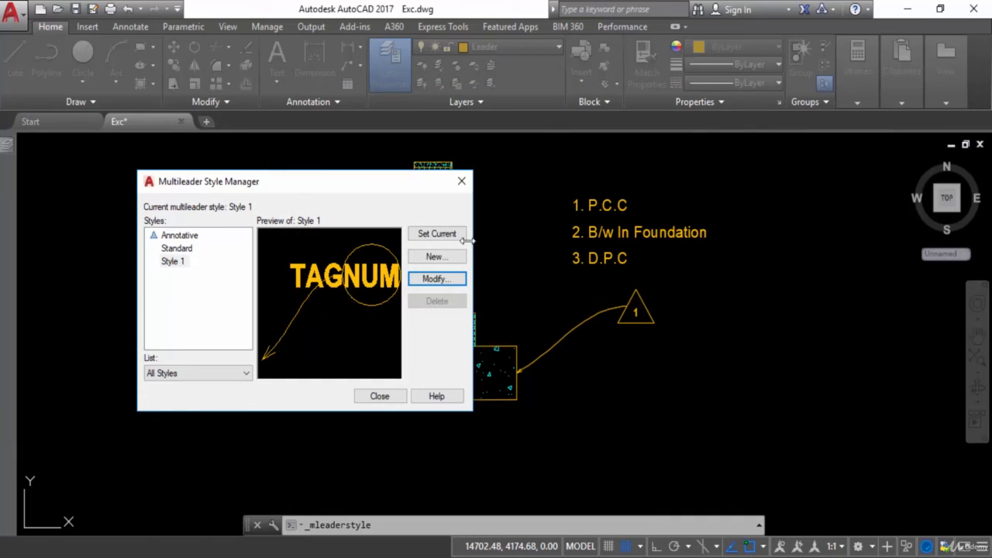
pyautogui.click(438, 238)
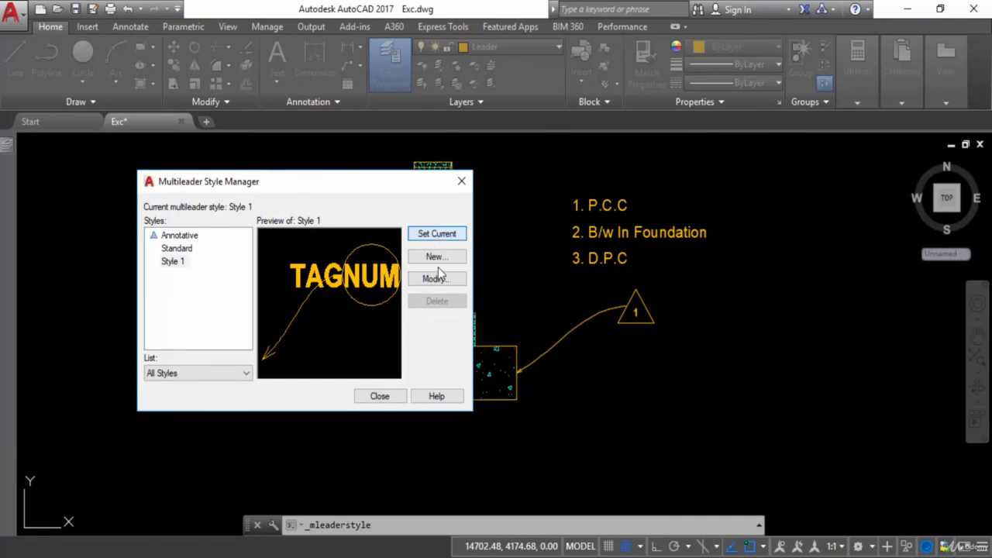
pyautogui.click(380, 396)
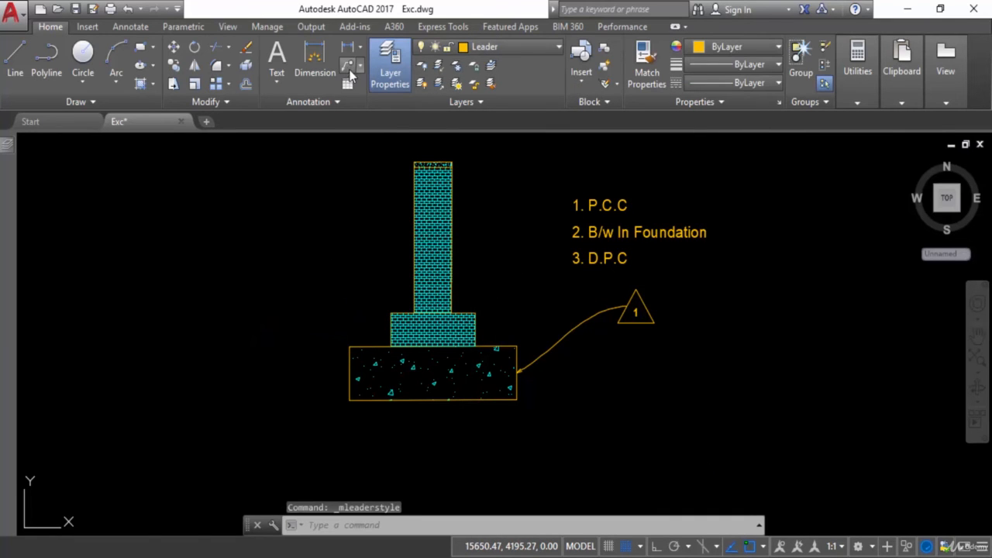
# Place a multileader from the wall's upper-right corner at the D.P.C layer to a landing point above and to its right, with tag number 3.
pyautogui.click(348, 68)
pyautogui.scroll(4, 463, 288)
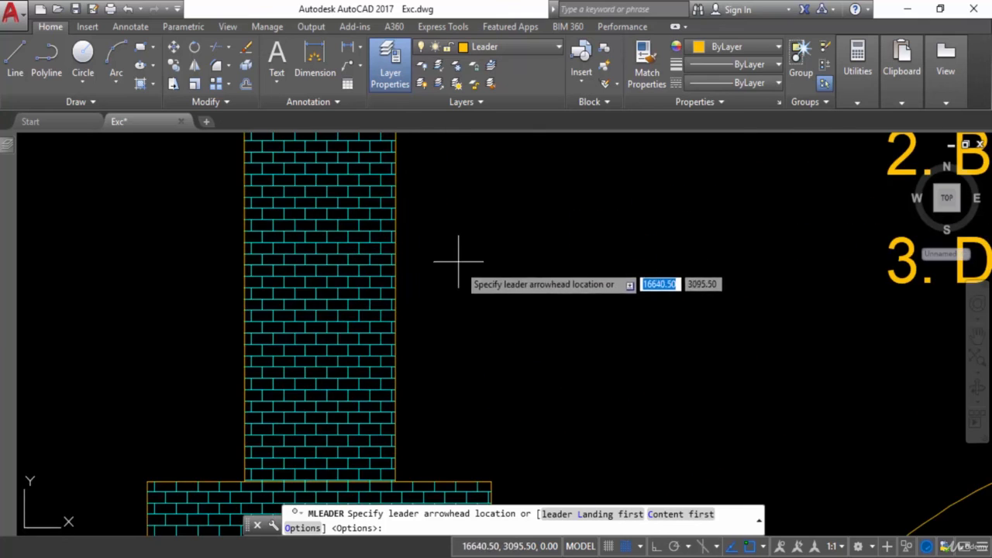
pyautogui.scroll(-4, 458, 261)
pyautogui.click(456, 271)
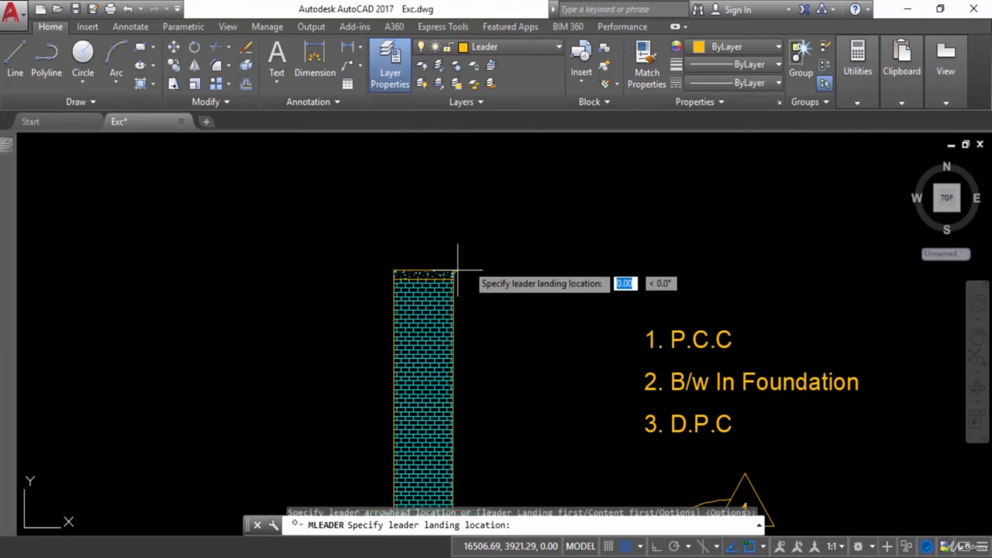
pyautogui.click(564, 187)
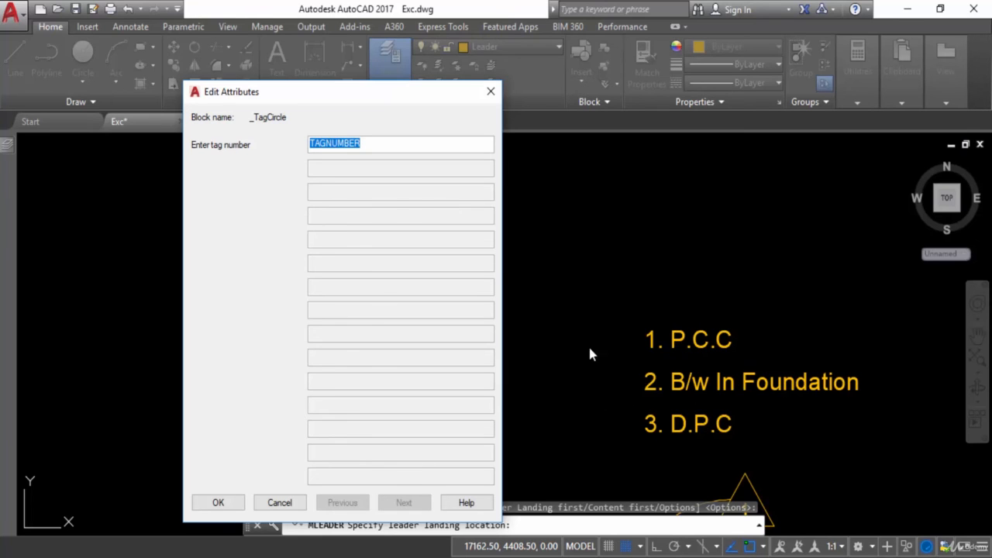
pyautogui.write('3')
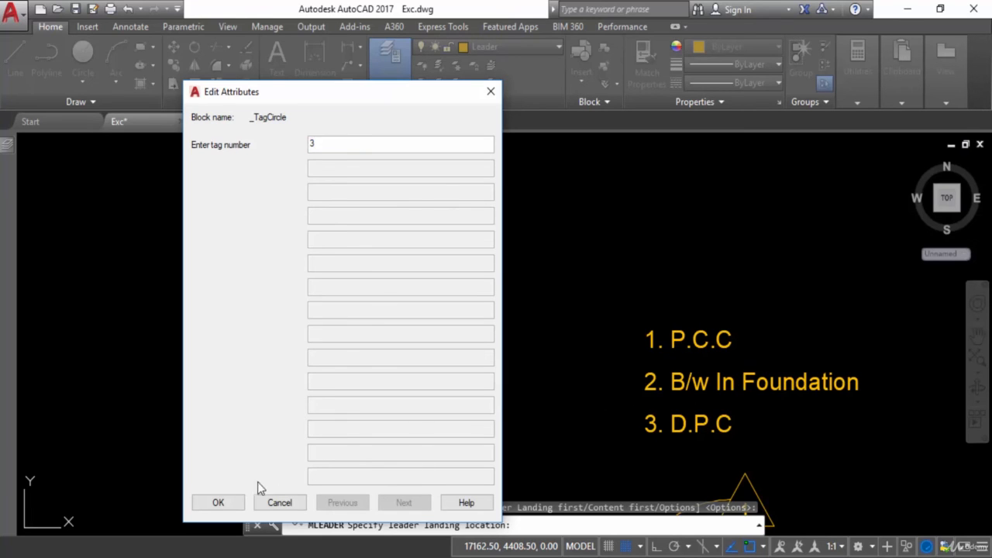
pyautogui.click(222, 504)
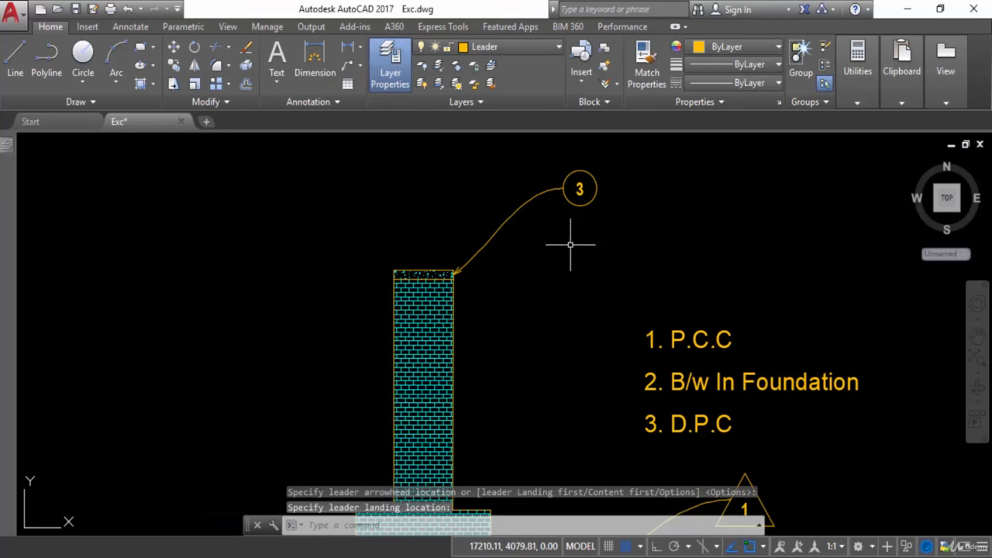
pyautogui.scroll(-3, 569, 233)
pyautogui.scroll(3, 571, 159)
pyautogui.scroll(2, 610, 160)
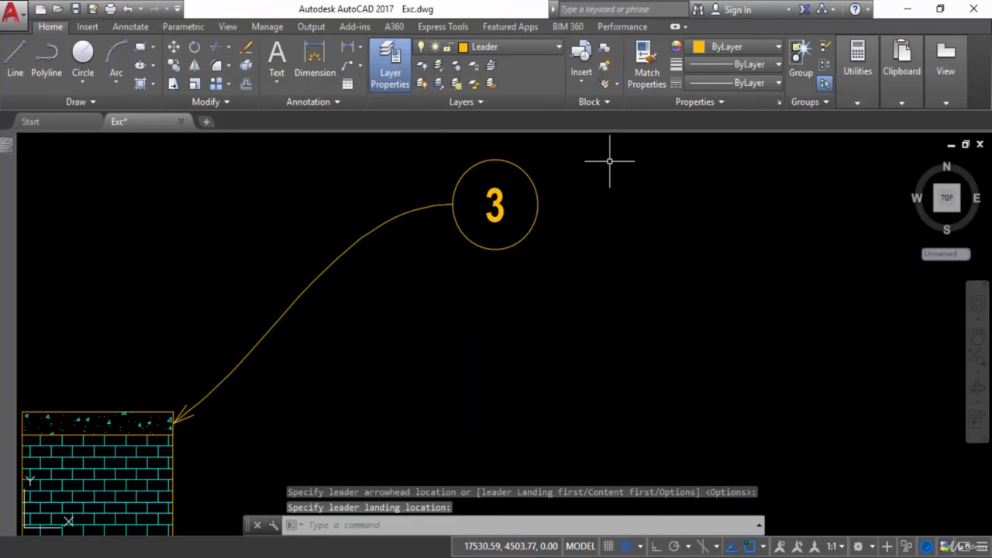
pyautogui.scroll(-3, 589, 224)
pyautogui.moveTo(589, 223); pyautogui.dragTo(597, 151, button='middle')
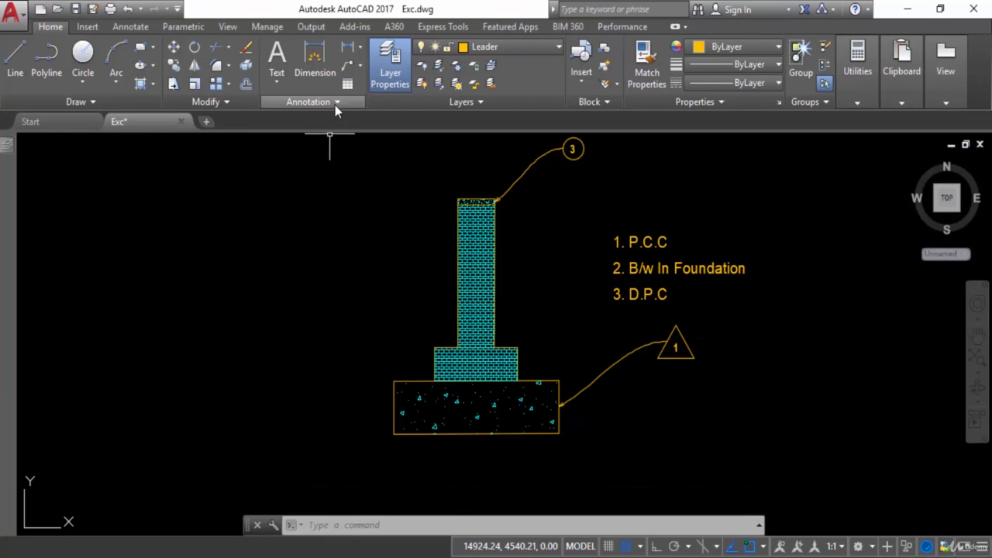
# Set the maximum leader points of Style 1 to 3 and make it the current multileader style.
pyautogui.click(336, 102)
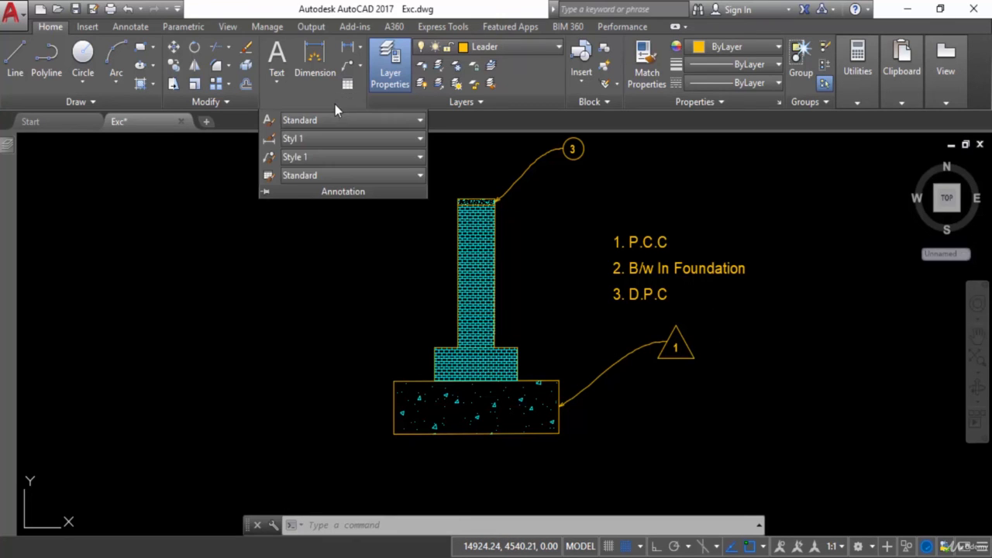
pyautogui.click(269, 156)
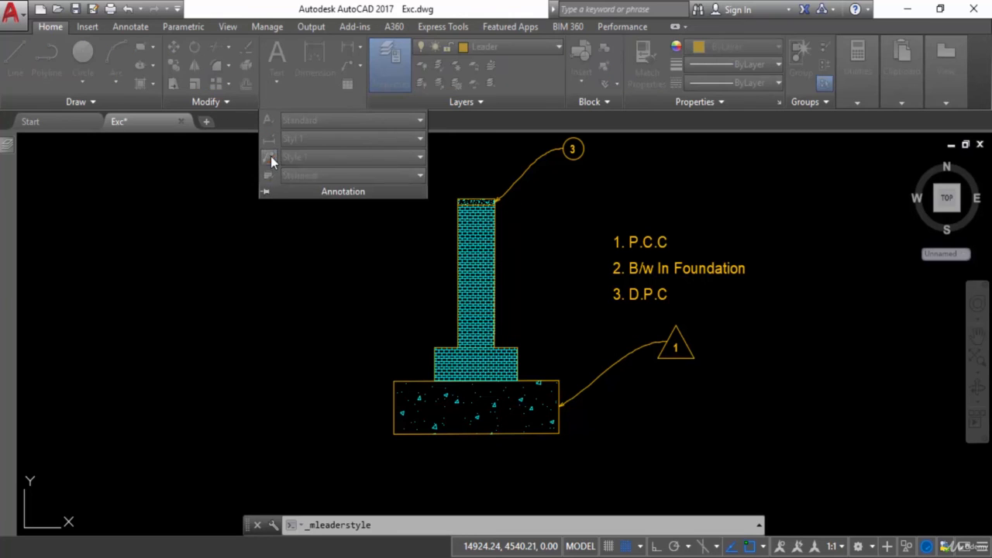
pyautogui.click(416, 285)
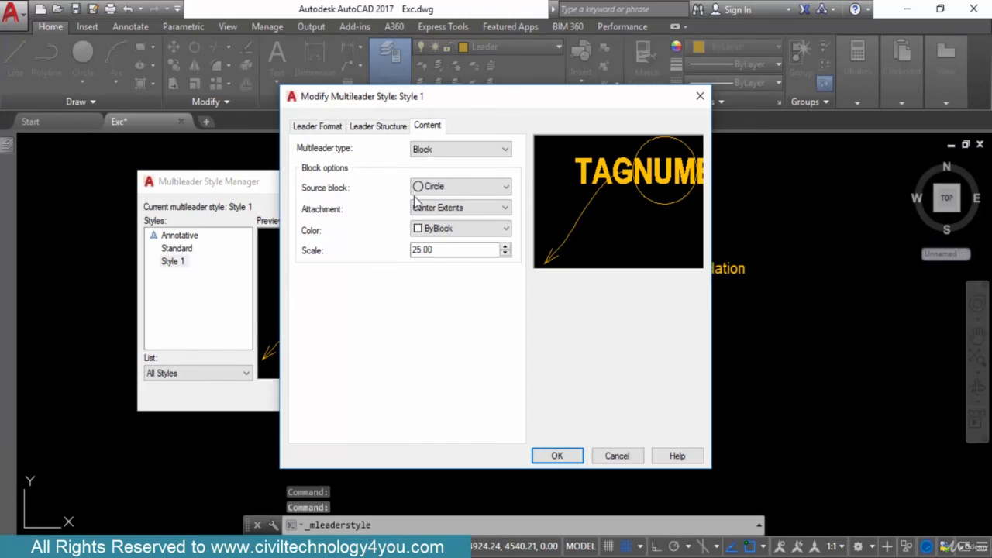
pyautogui.click(380, 126)
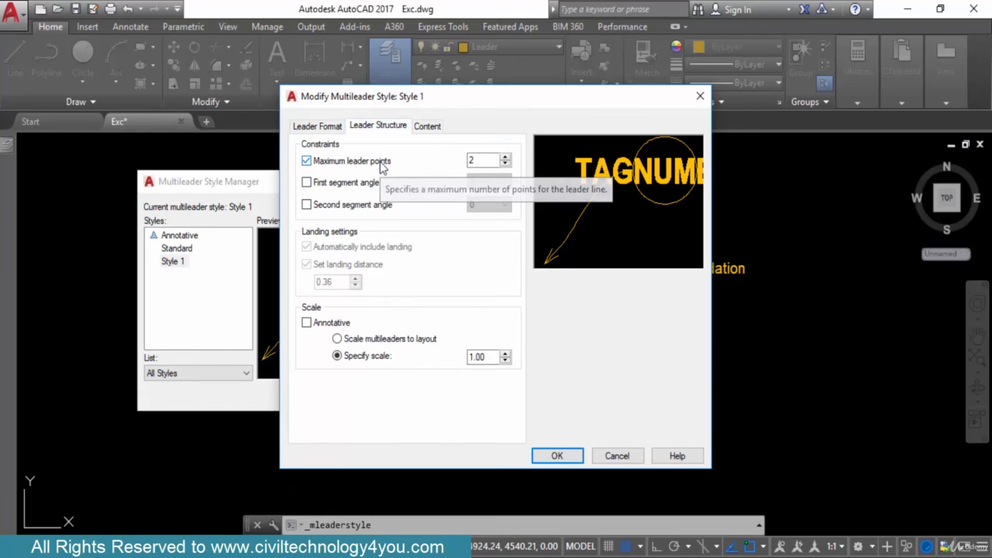
pyautogui.click(505, 158)
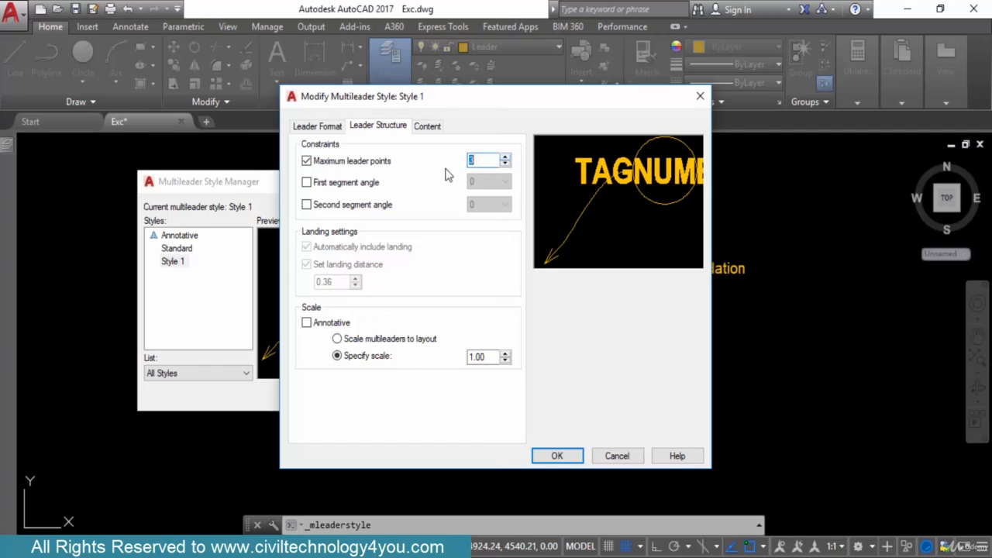
pyautogui.click(574, 456)
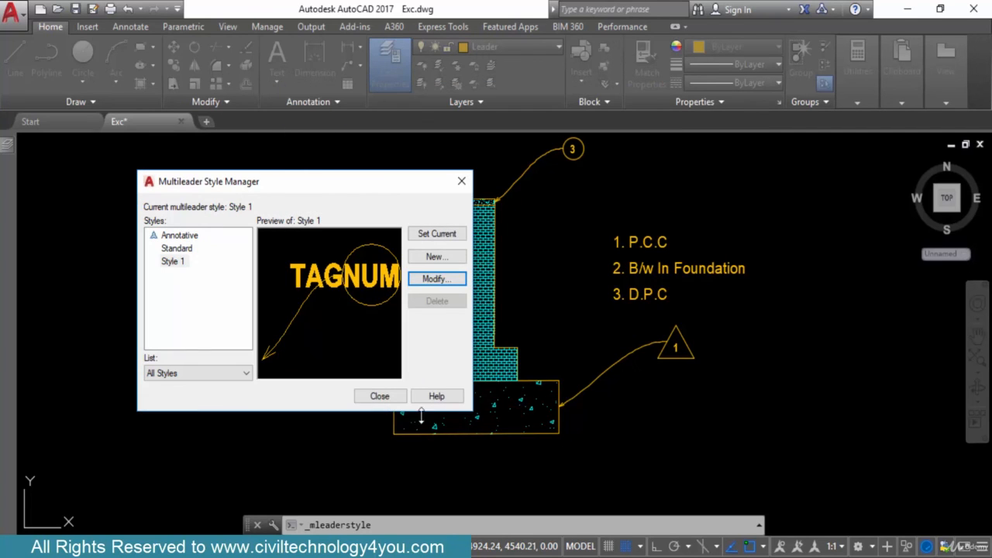
pyautogui.click(437, 235)
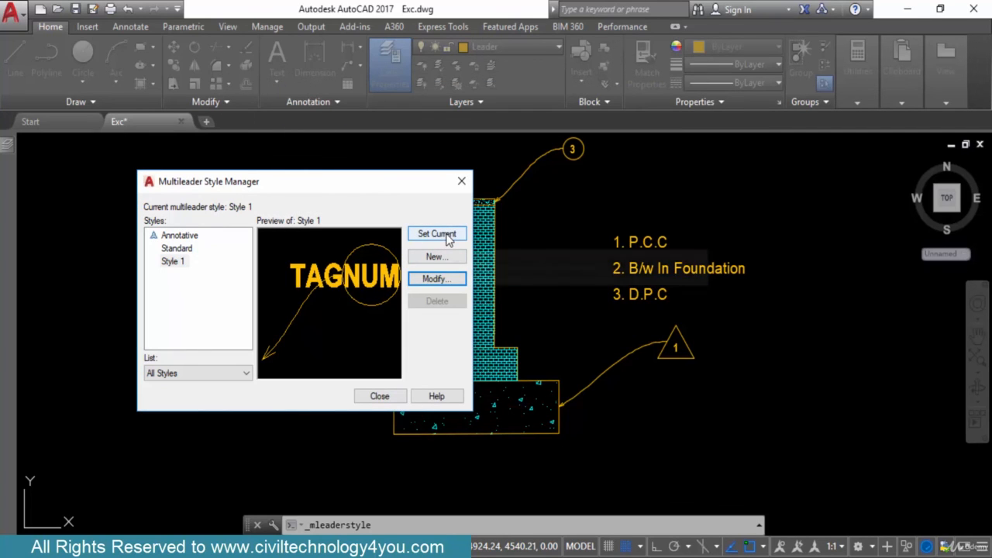
pyautogui.click(380, 399)
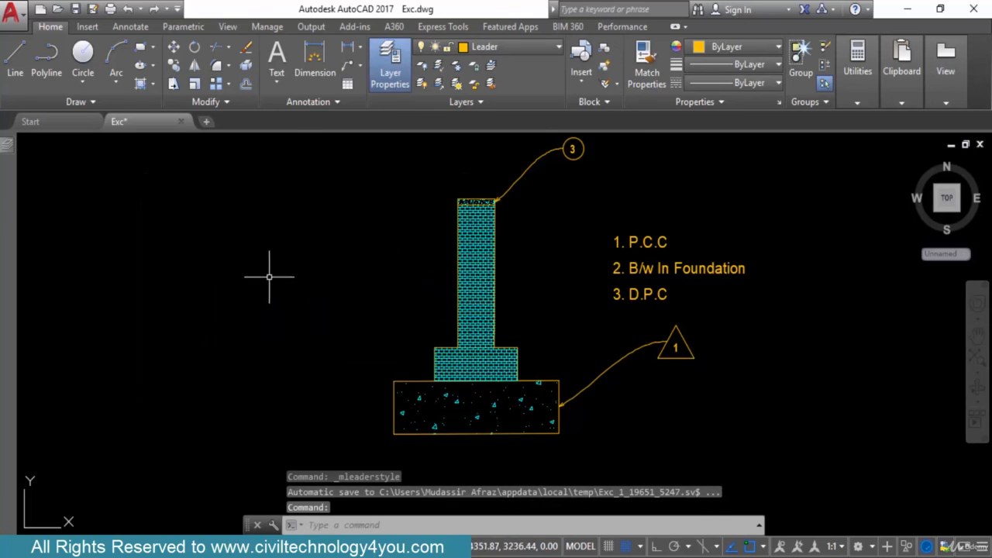
# Place a multileader from the brick footing's right edge through the wall's right edge to a landing point above the numbered list, with tag number 2.
pyautogui.click(347, 66)
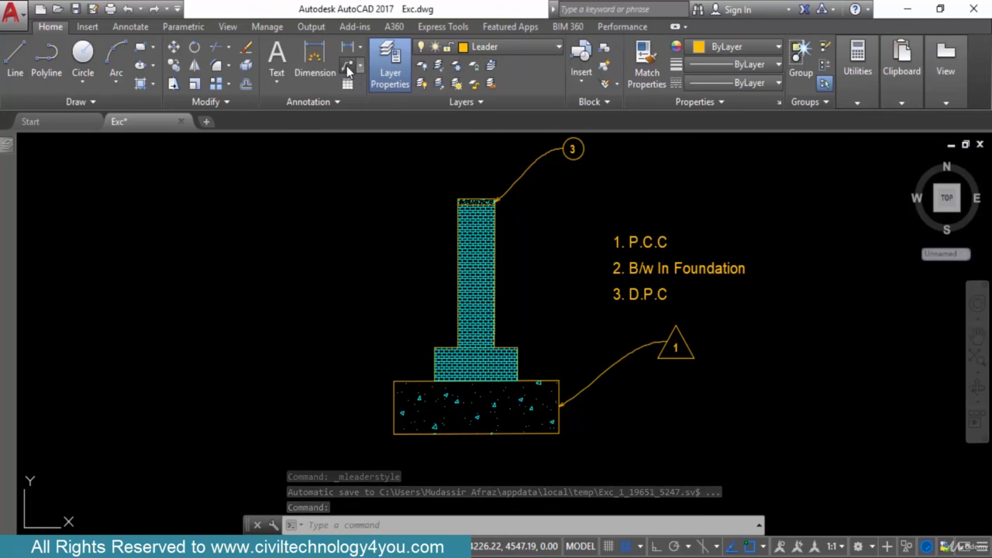
pyautogui.click(518, 363)
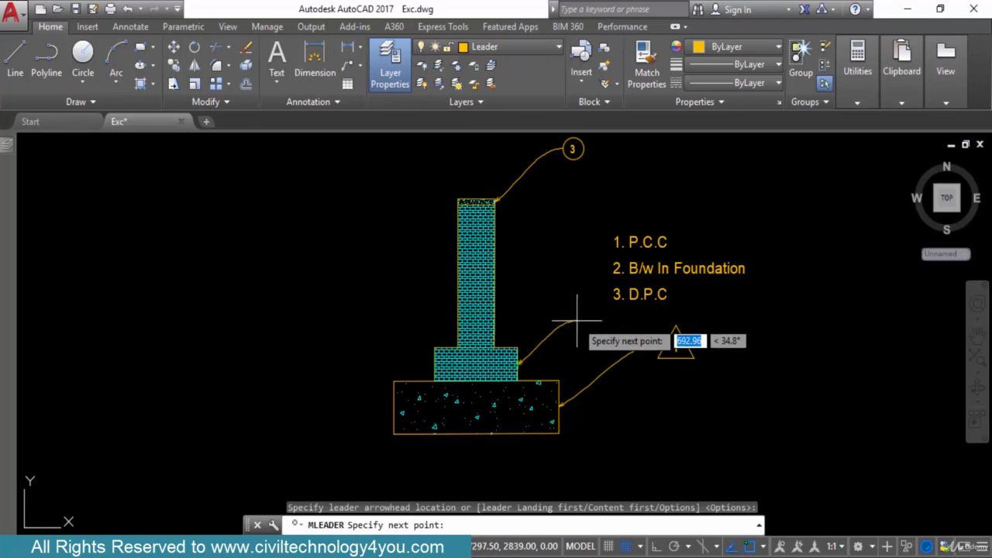
pyautogui.click(495, 256)
pyautogui.click(585, 209)
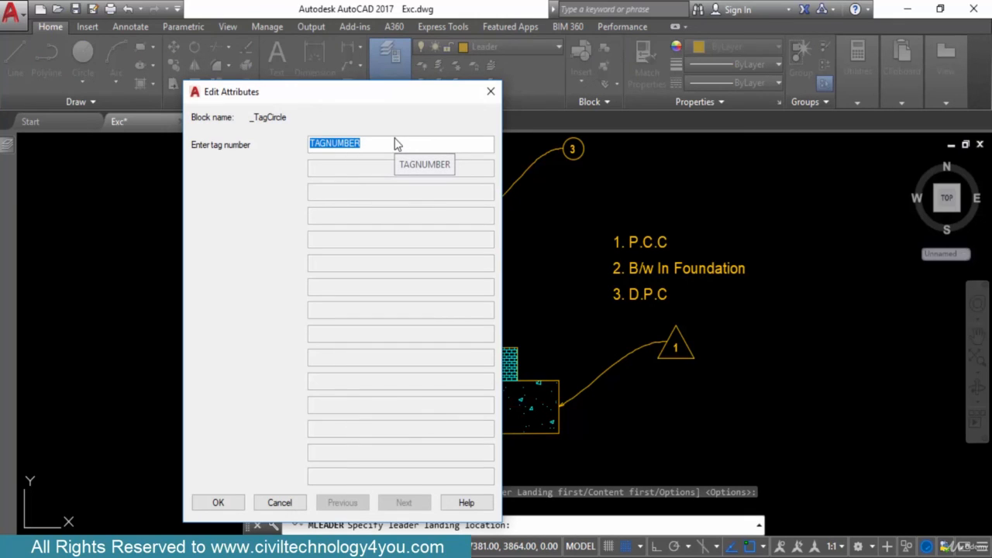
pyautogui.write('2')
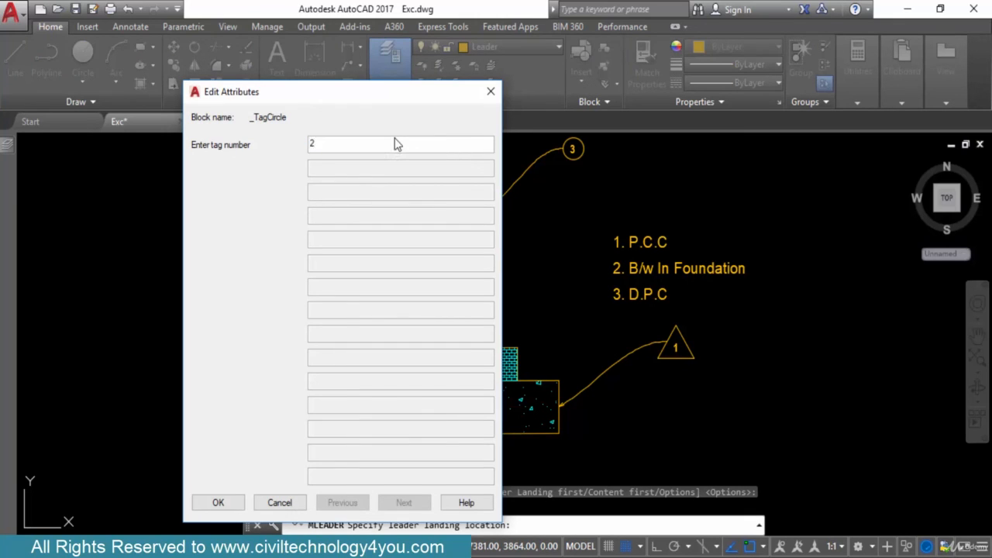
pyautogui.click(219, 502)
pyautogui.scroll(4, 526, 369)
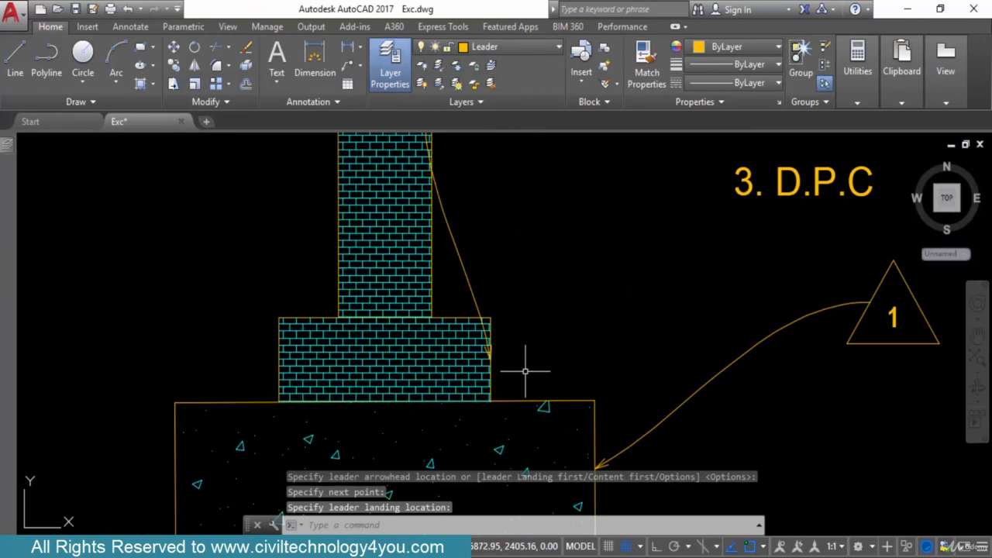
pyautogui.scroll(-4, 465, 364)
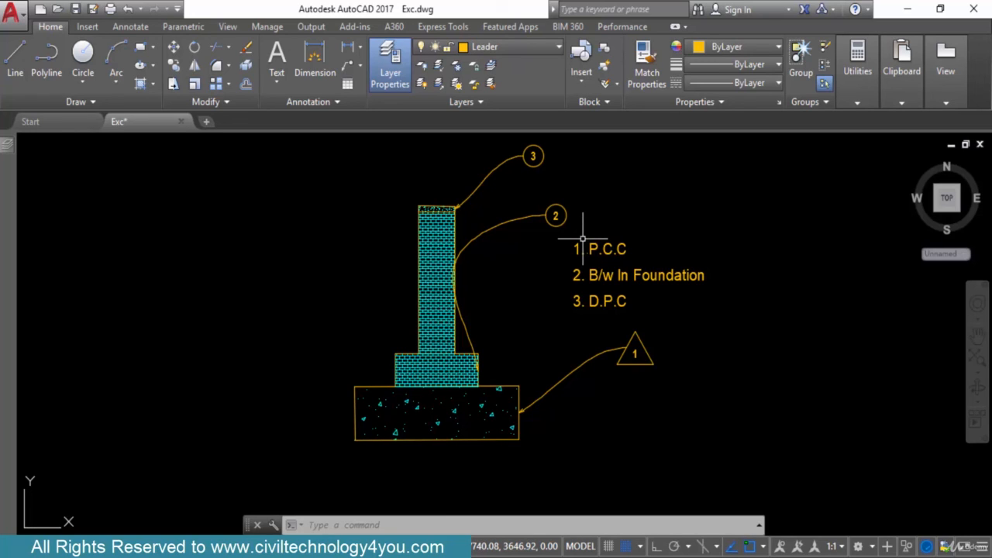
# Reopen the Multileader Style Manager, view the Standard style's preview and select Style 1.
pyautogui.click(316, 100)
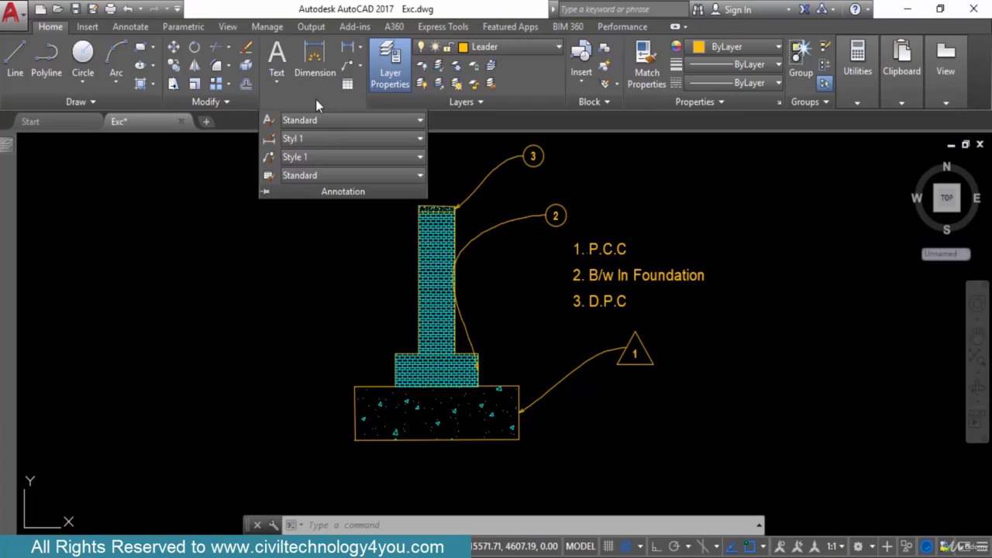
pyautogui.click(271, 157)
pyautogui.click(178, 248)
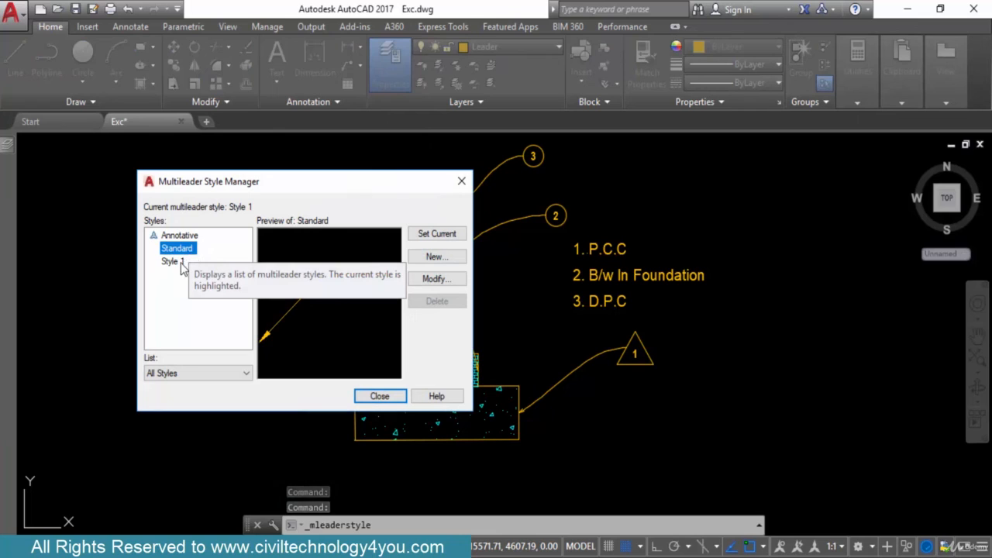
pyautogui.click(172, 262)
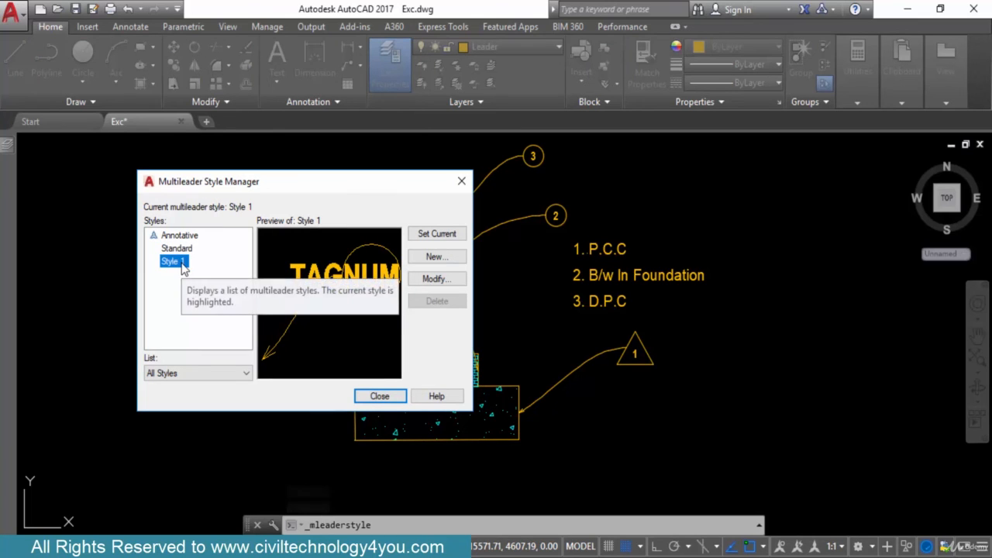